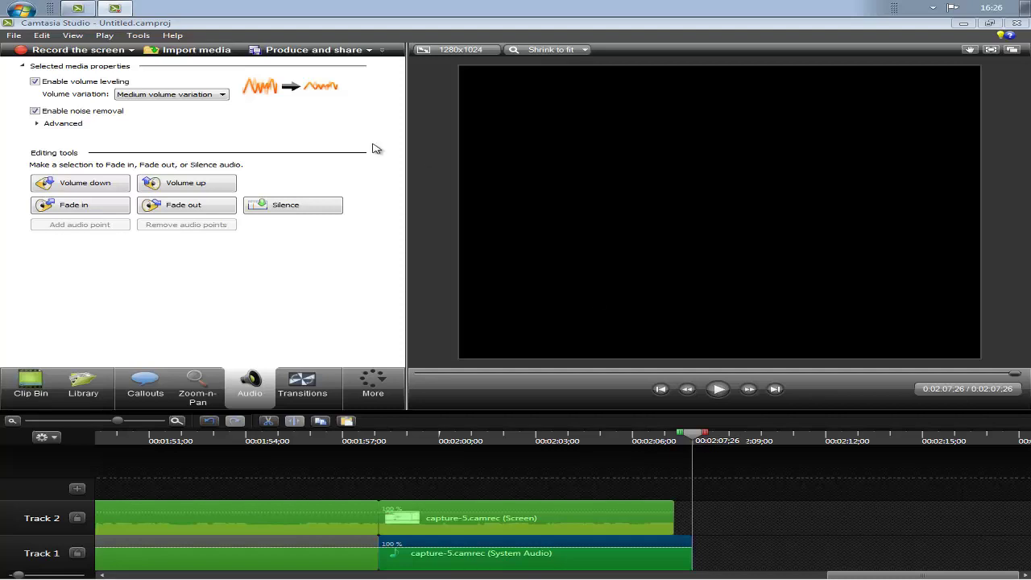
Launch ISIS 7 Professional from the Start menu and decline the sample-designs and licence-expiry prompts
left_click(17, 9)
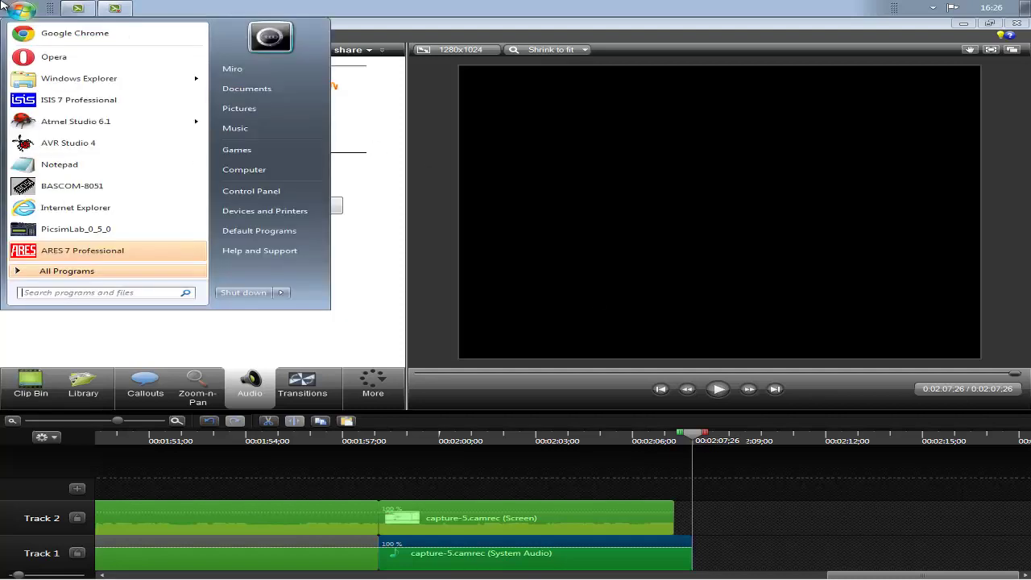
left_click(37, 102)
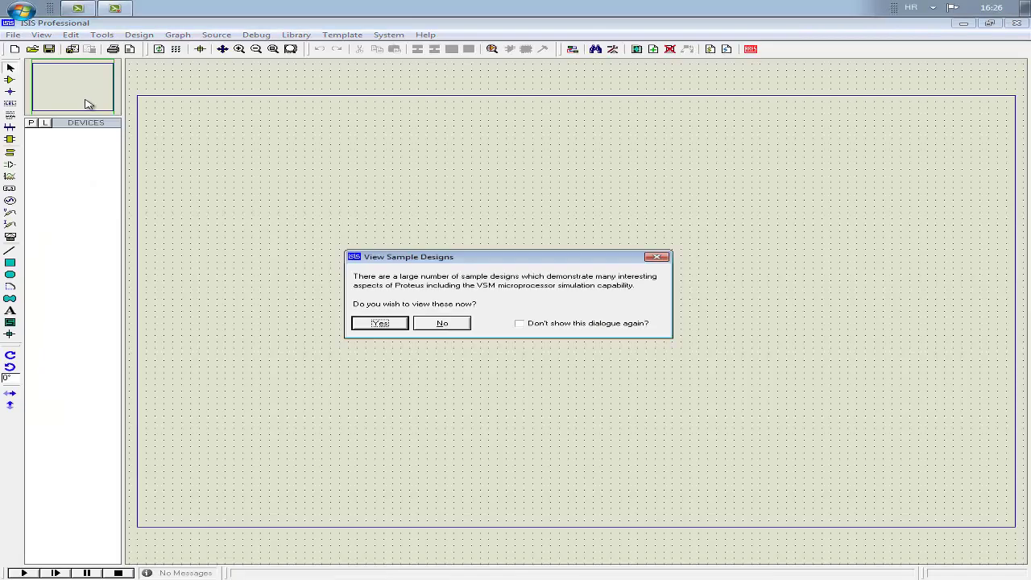
left_click(427, 322)
left_click(441, 329)
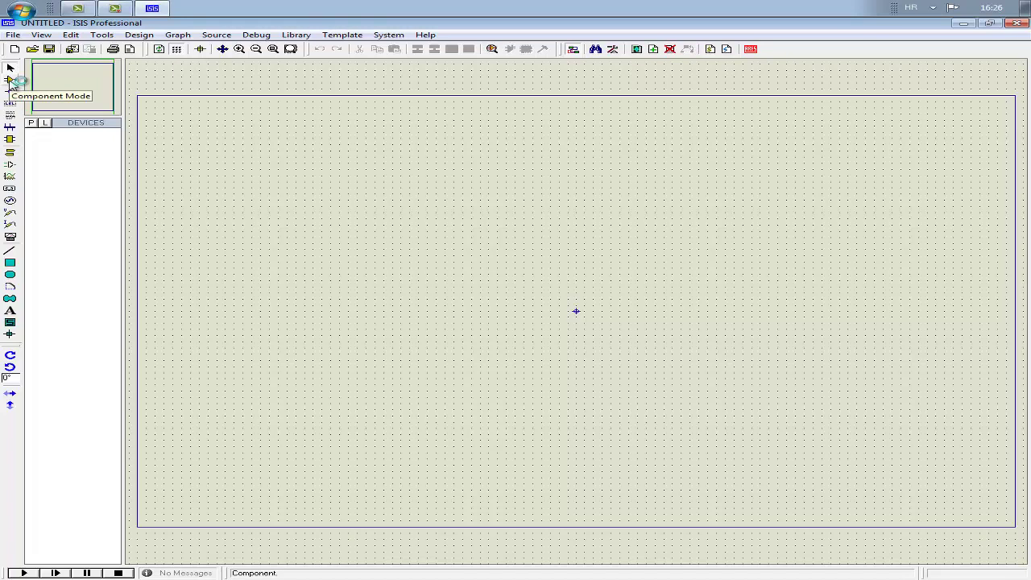
Switch to component mode and browse the device library's Capacitors and Diodes categories
left_click(11, 81)
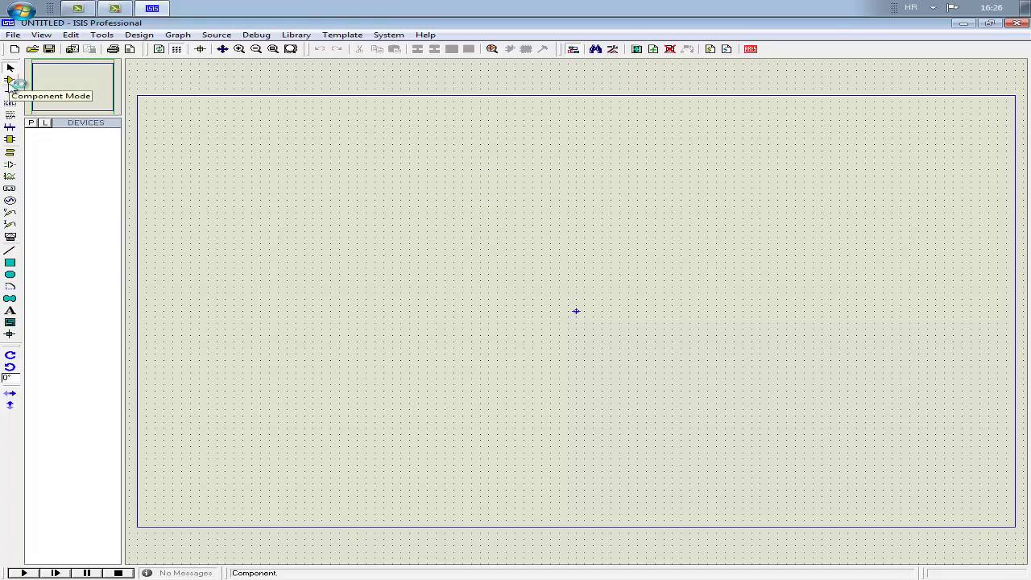
left_click(32, 125)
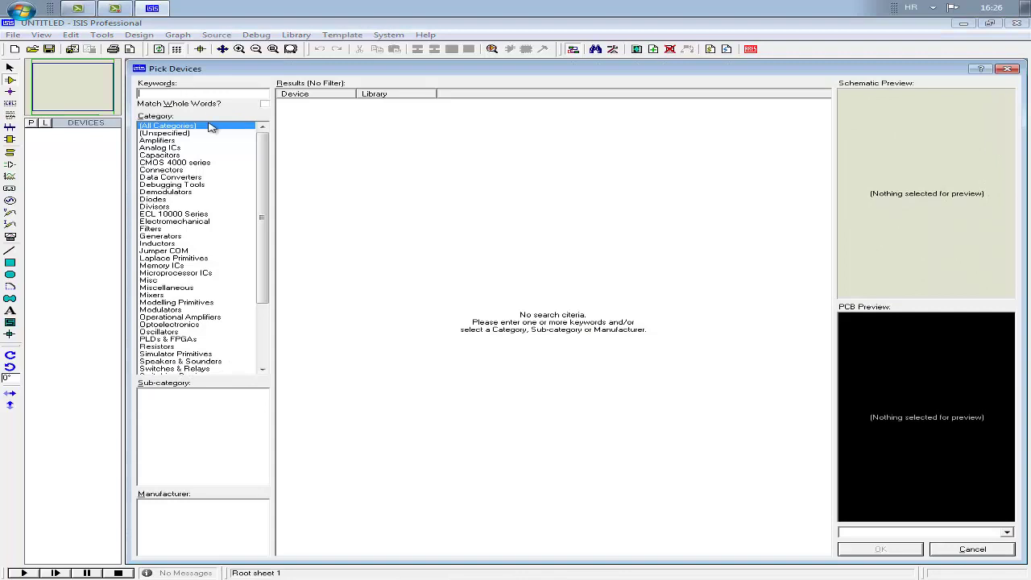
left_click(188, 154)
left_click(185, 207)
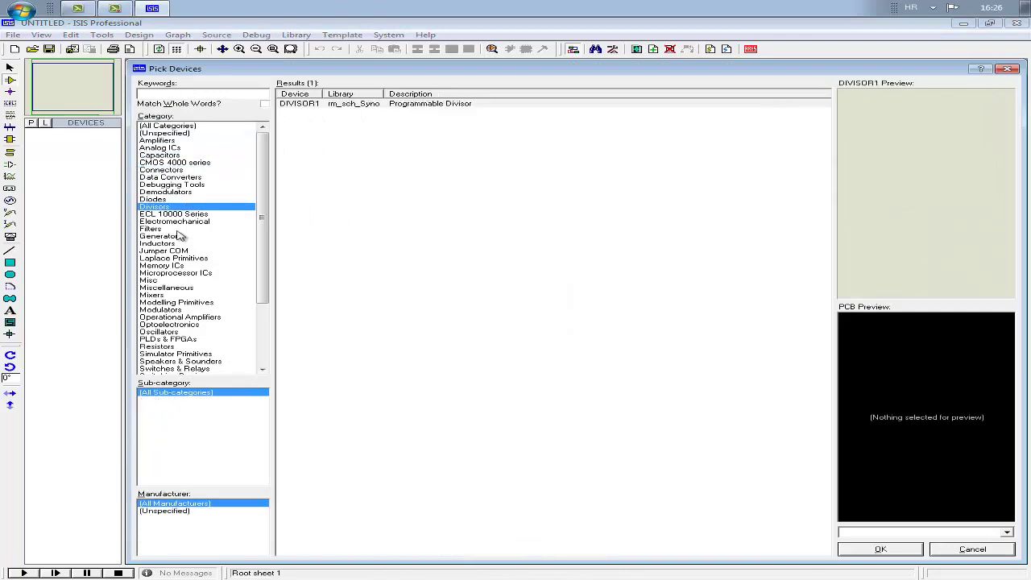
left_click(161, 199)
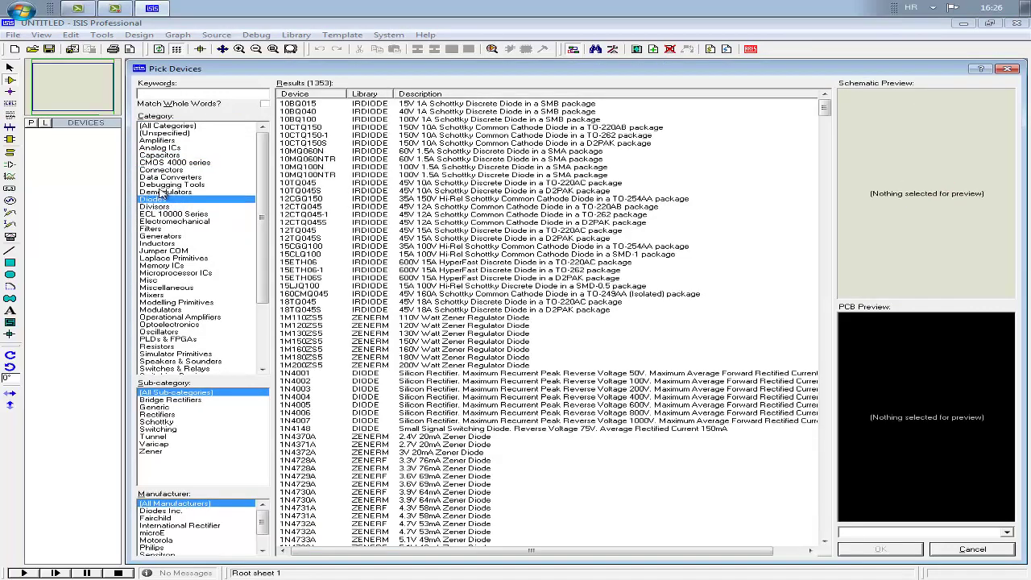
left_click(600, 229)
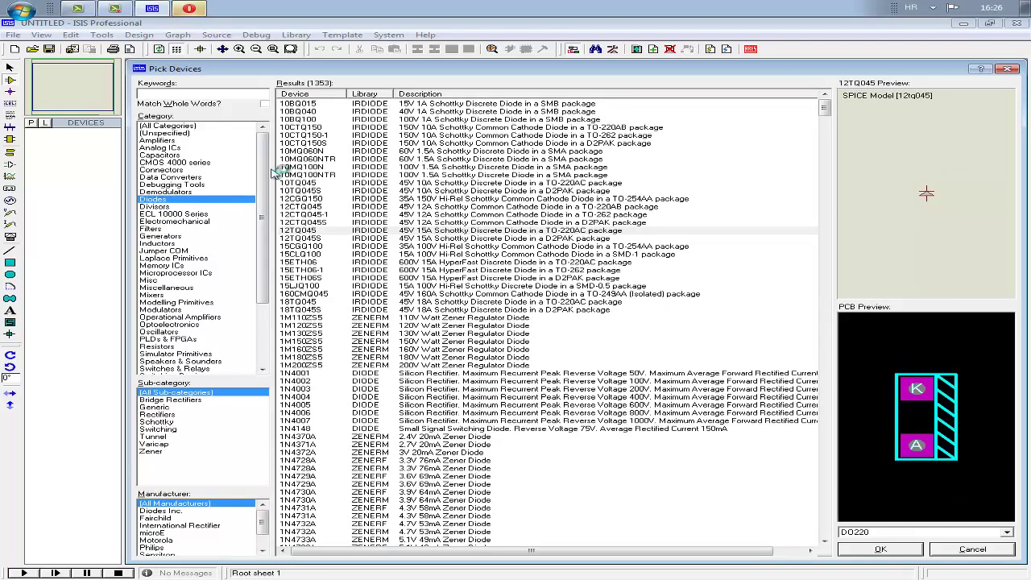
Search the library for 'atmega16' and add ATMEGA16 to the device list
left_click(160, 92)
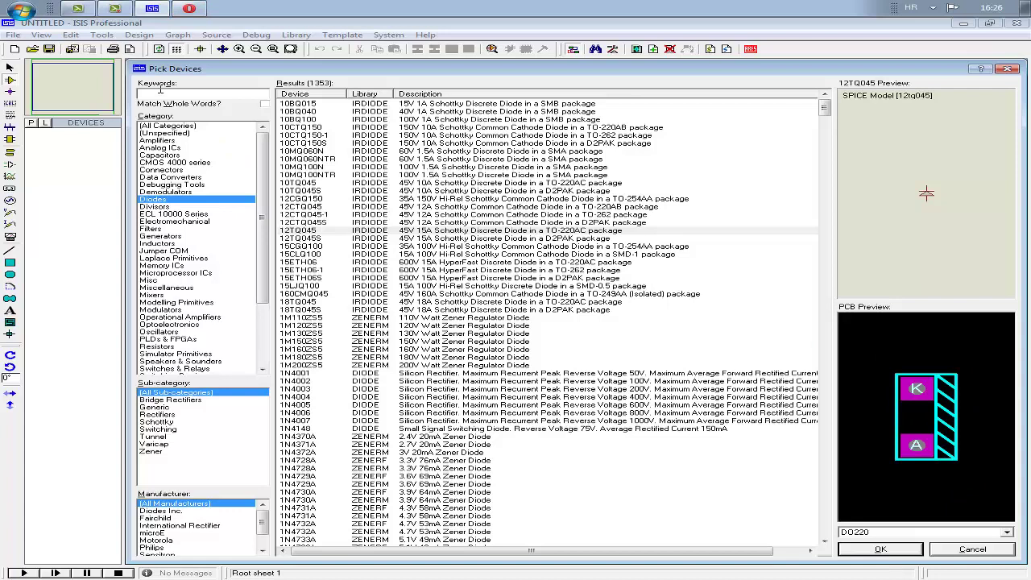
type("atmega16")
left_click(295, 104)
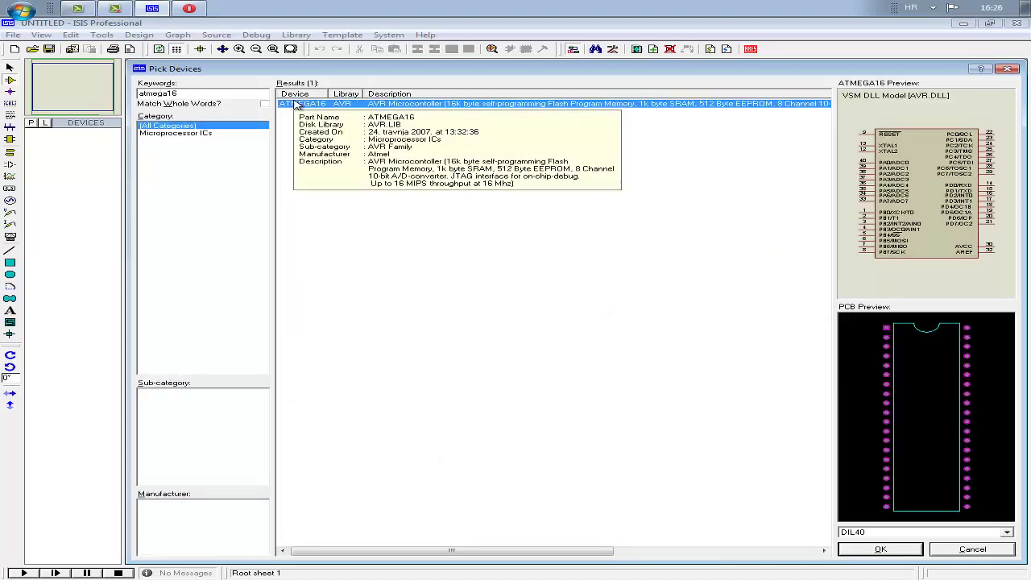
double_click(294, 103)
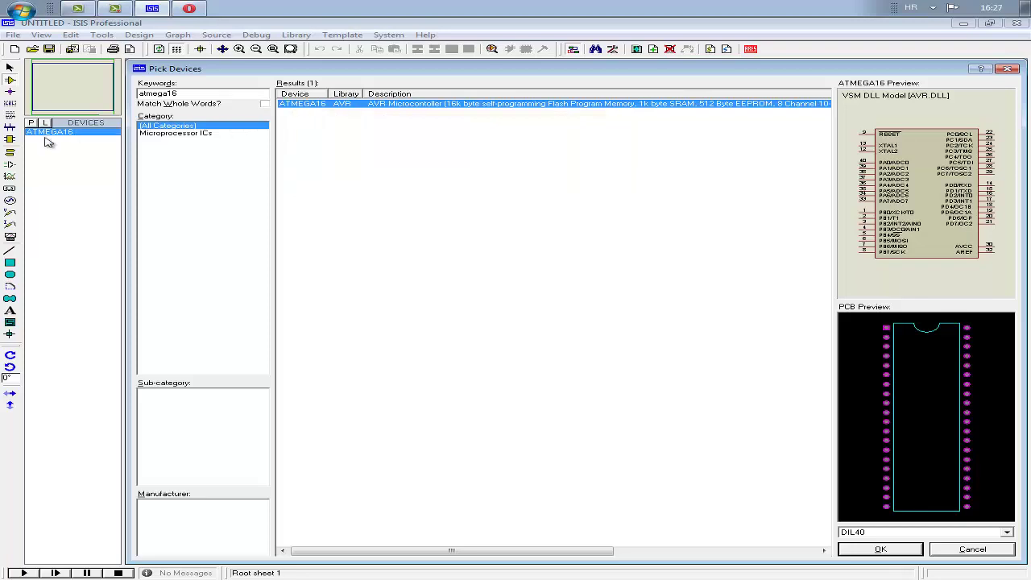
Search for a red LED and add LED-RED to the device list
double_click(172, 92)
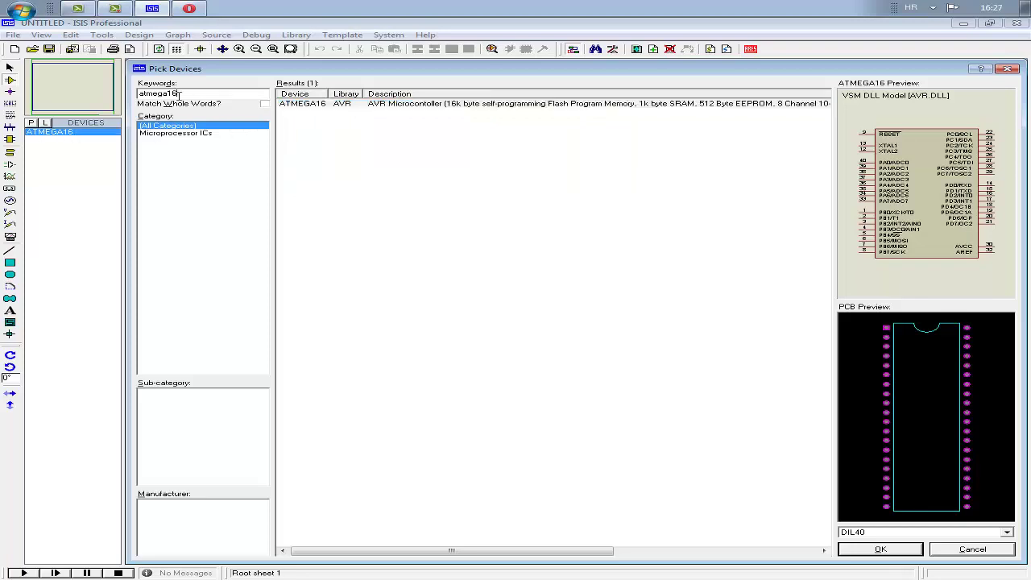
type("led diode")
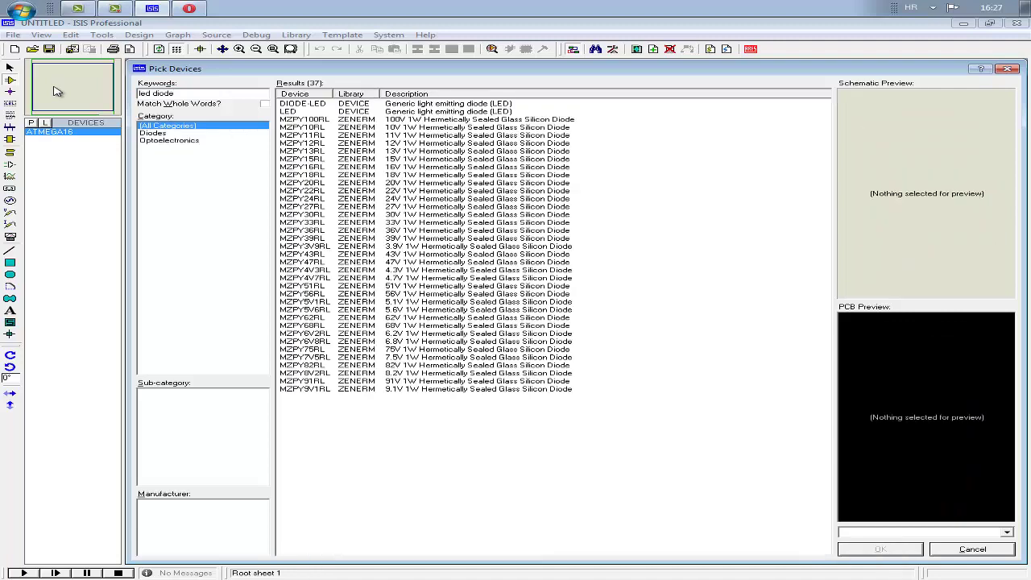
left_click(315, 106)
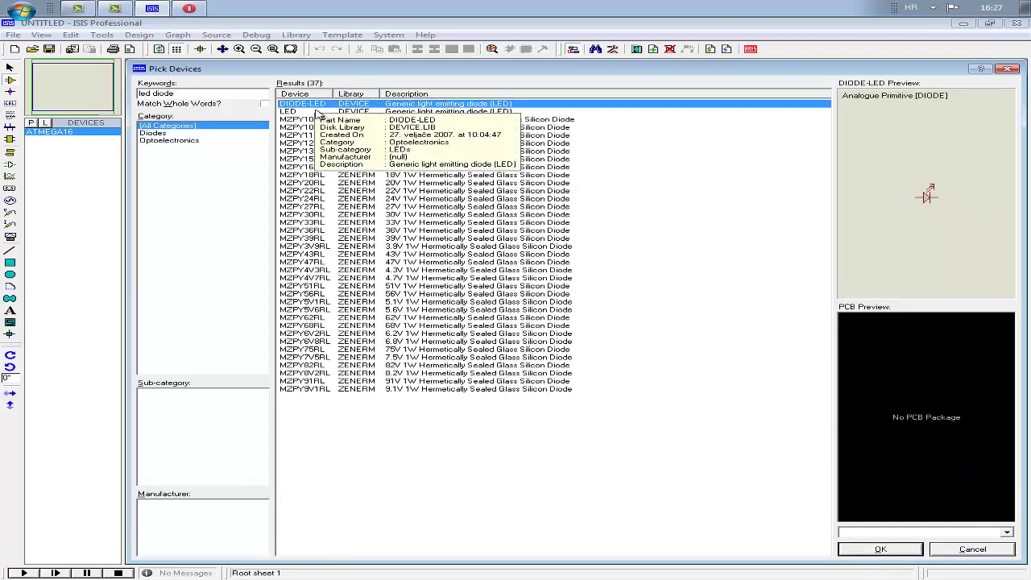
left_click(141, 92)
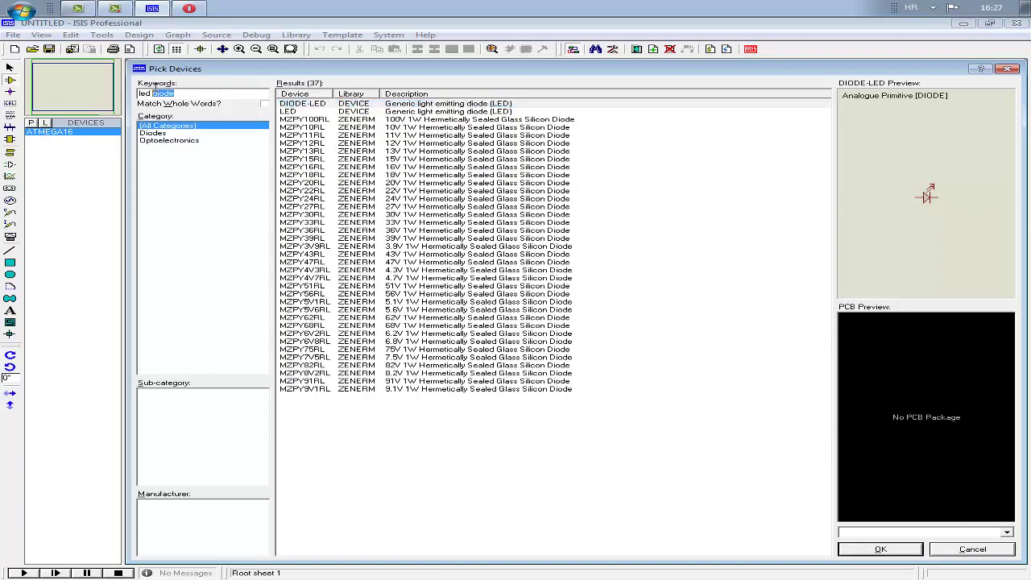
type("ew")
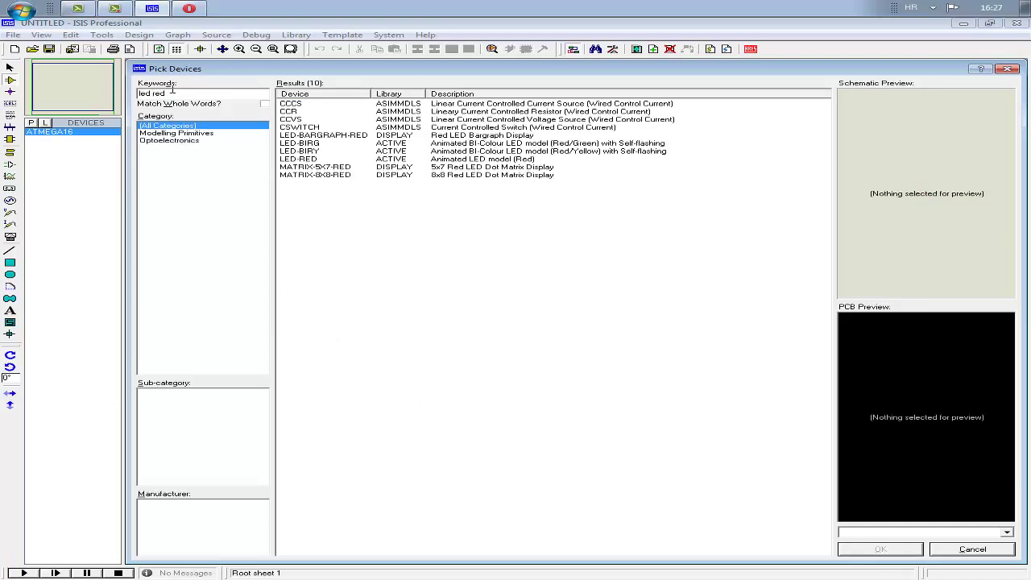
double_click(298, 159)
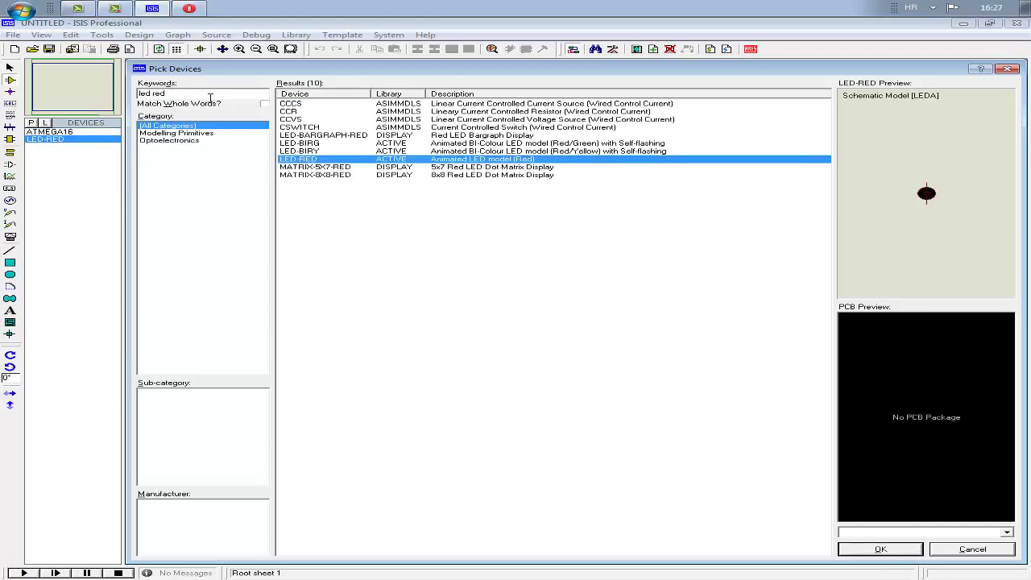
Search 'resistor', add NCP18XW682 and close the device picker
type("resis")
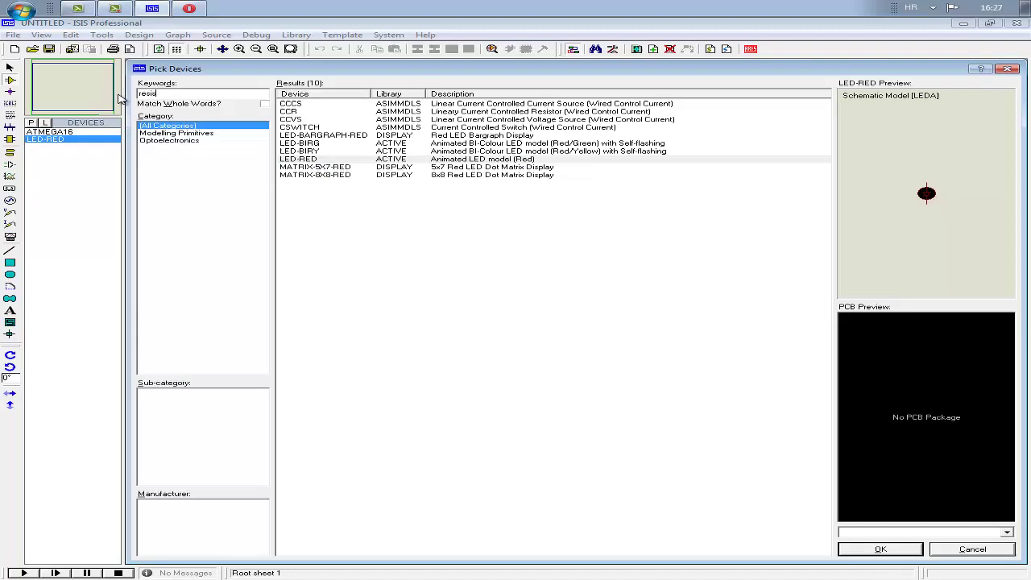
type("tor")
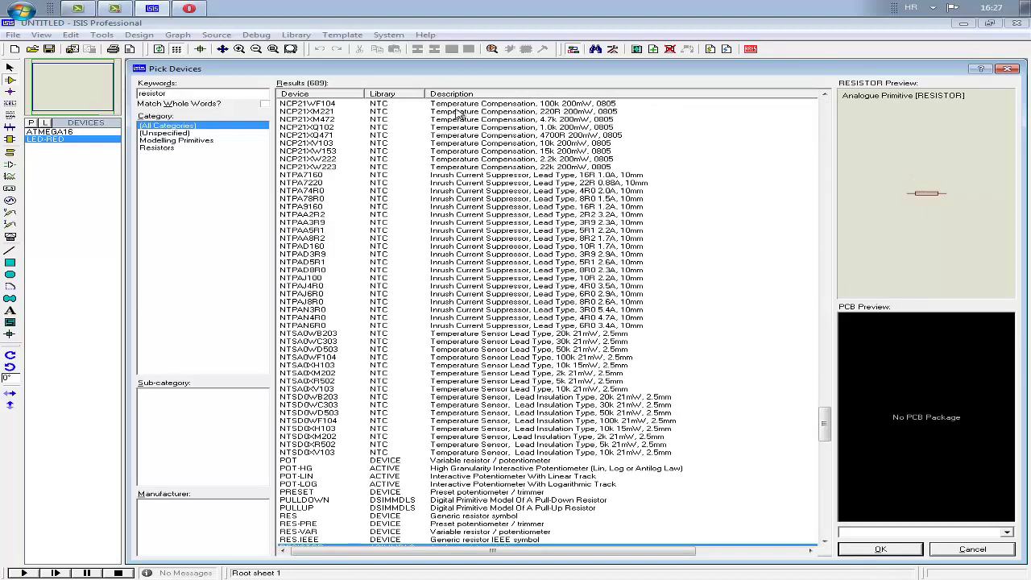
left_click(402, 106)
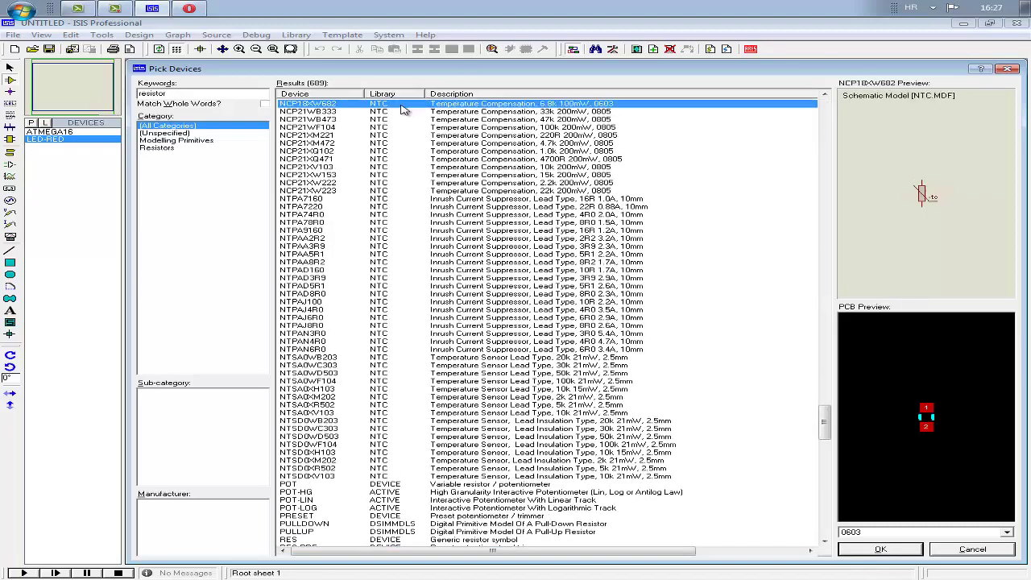
left_click(1007, 68)
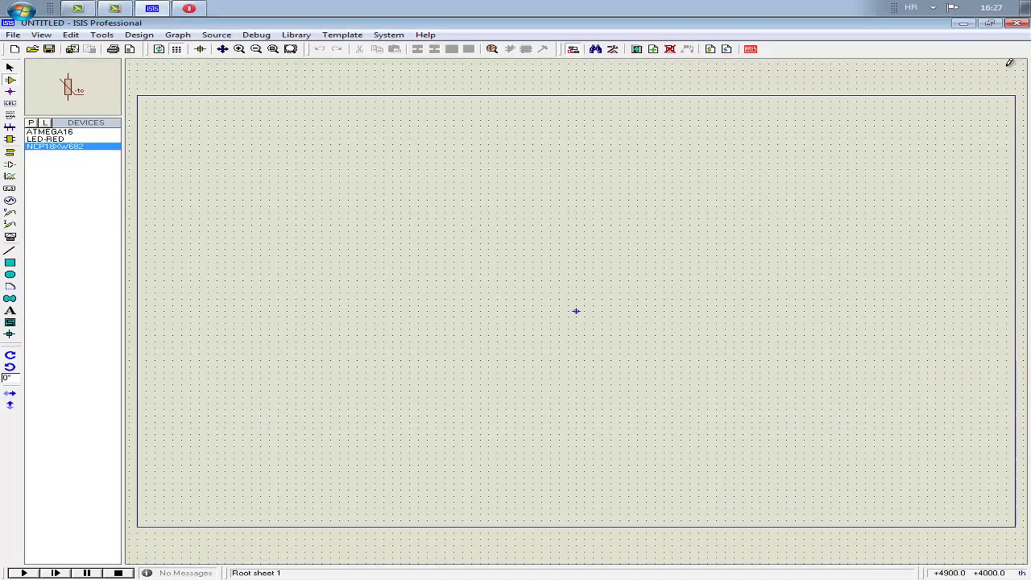
Place the ATMEGA16 chip as U1 near the centre of the sheet
left_click(44, 133)
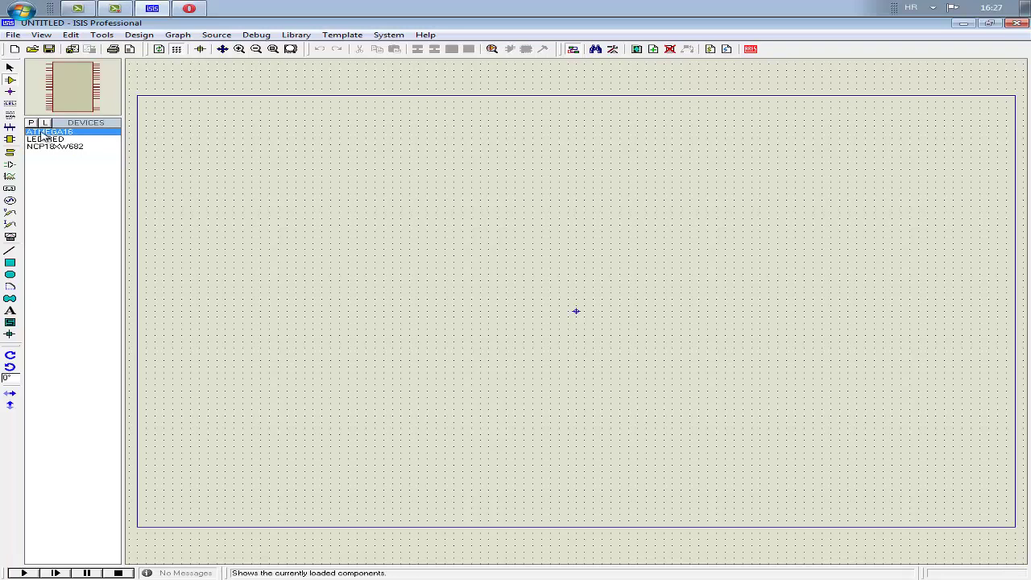
left_click(571, 277)
left_click(522, 182)
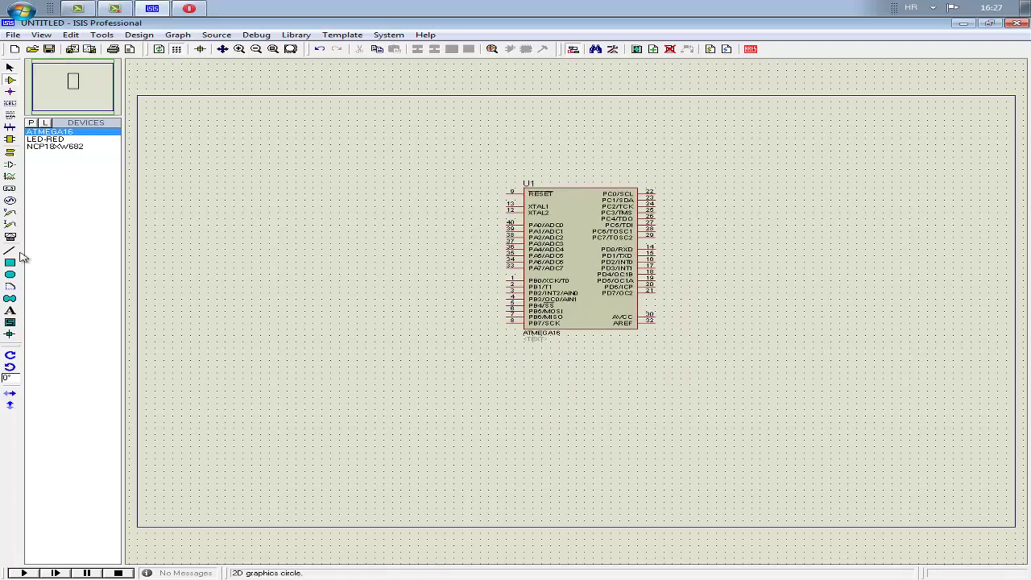
Place four red LEDs, D1 to D4, in a row left of the chip
left_click(42, 140)
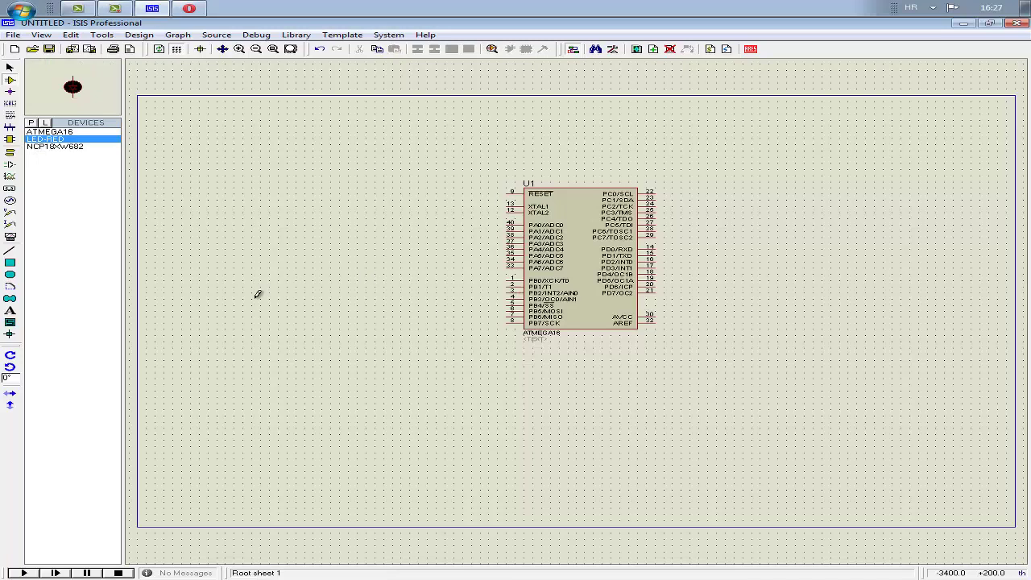
left_click(227, 296)
left_click(227, 305)
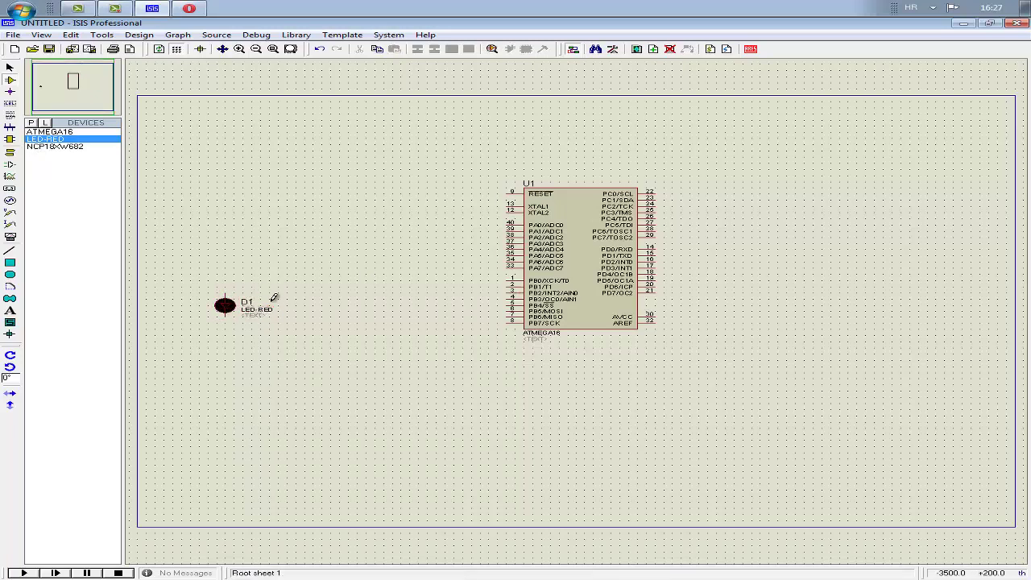
left_click(287, 298)
left_click(286, 304)
left_click(341, 302)
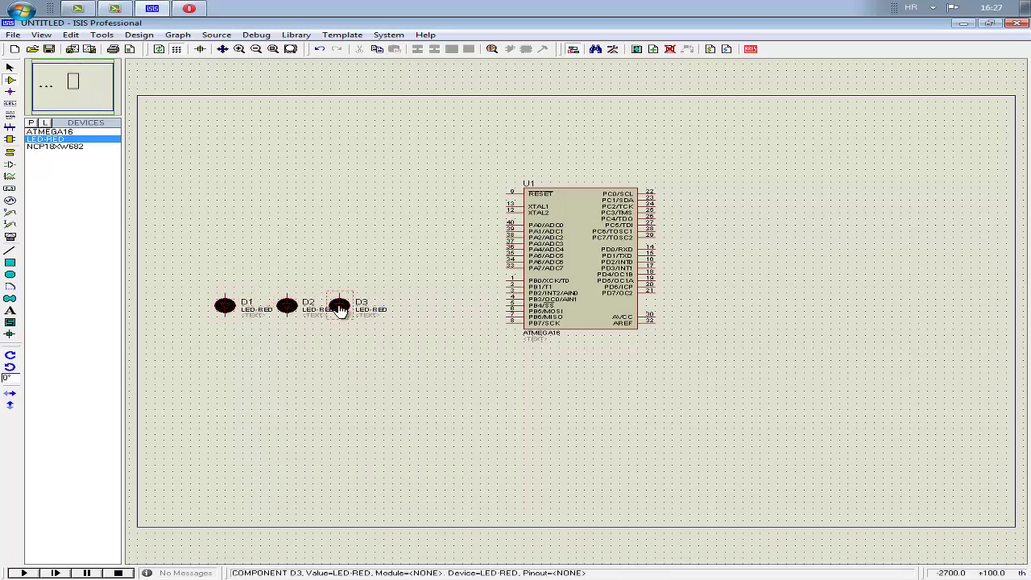
left_click(339, 304)
left_click(402, 301)
left_click(401, 304)
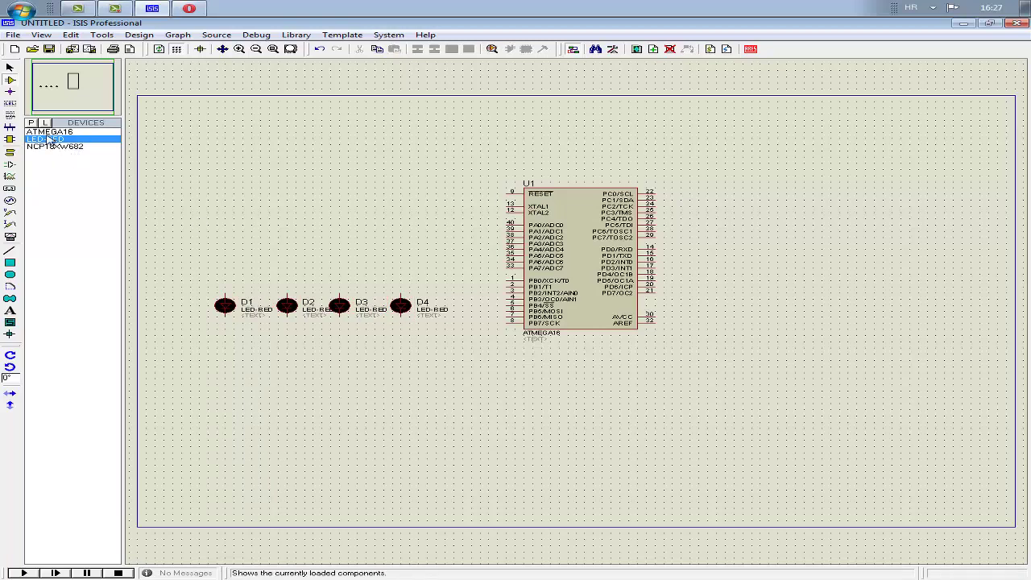
left_click(53, 146)
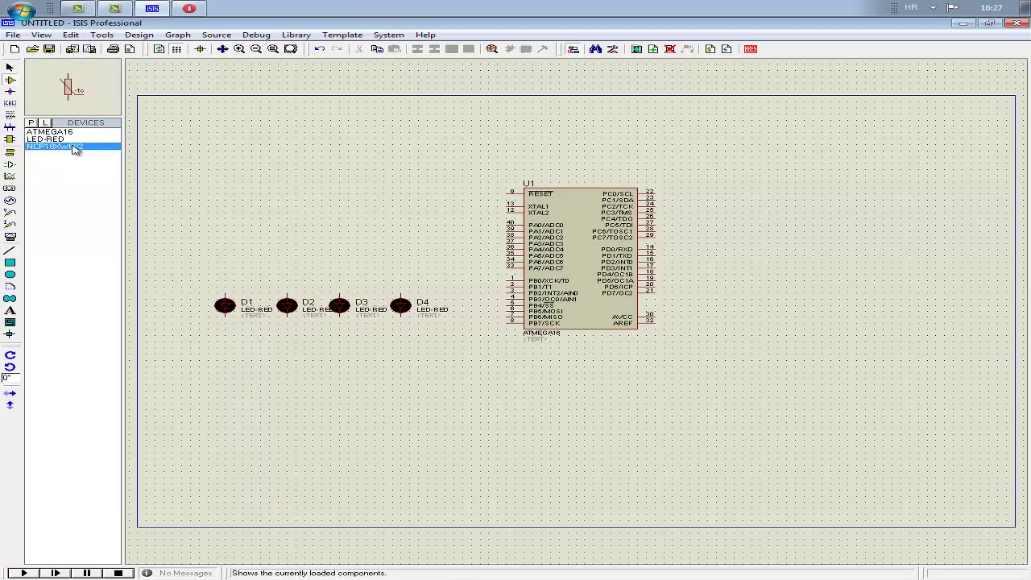
Add the 10WATT0R1 resistor to the parts and place R1 above D1, rotated vertical
left_click(31, 123)
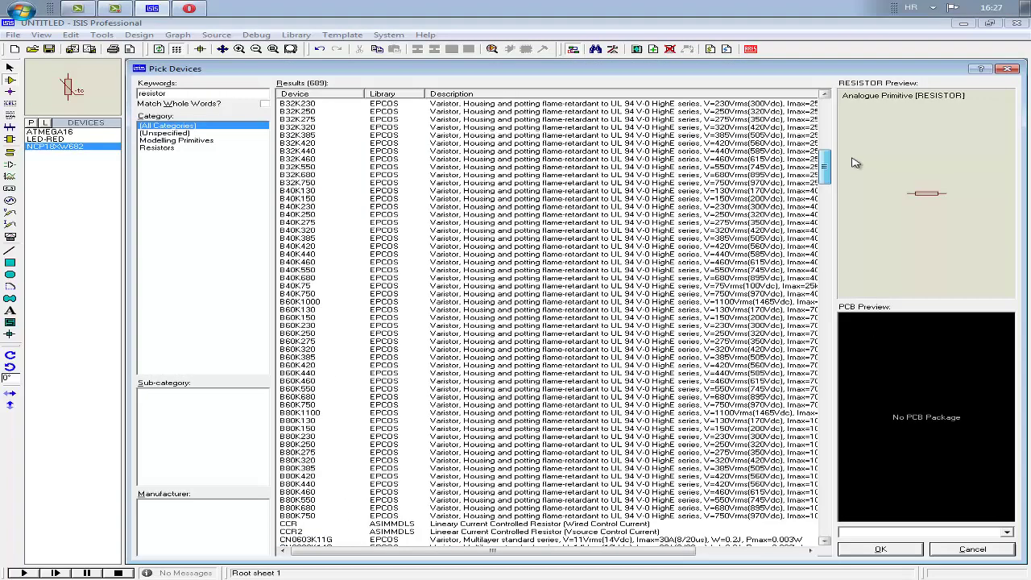
double_click(372, 106)
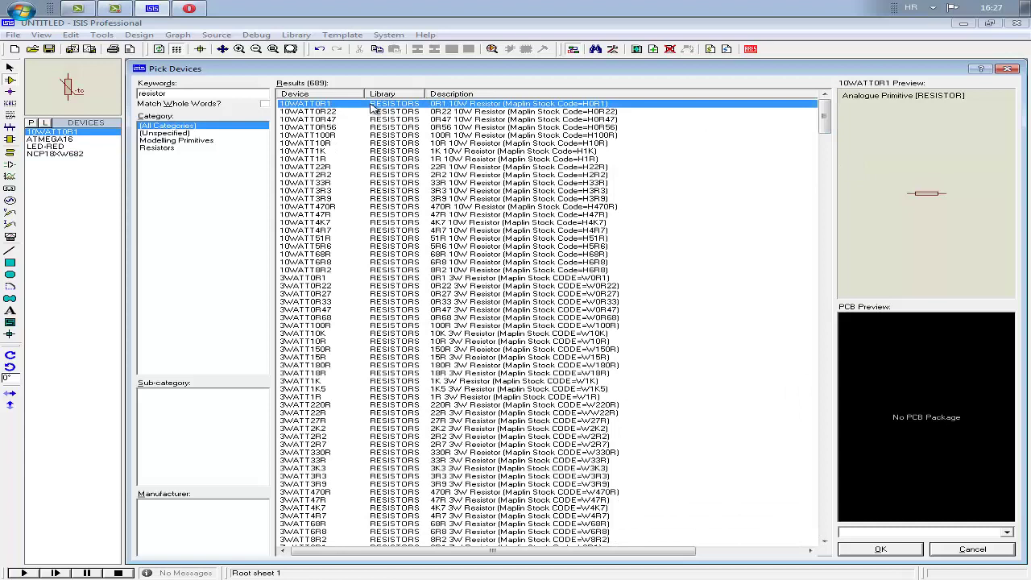
left_click(1006, 69)
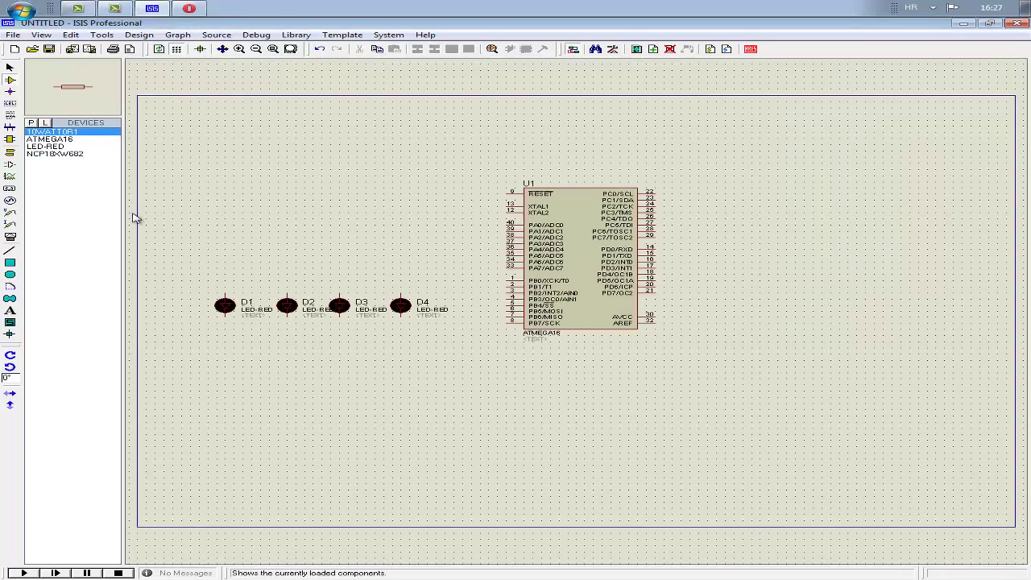
left_click(235, 245)
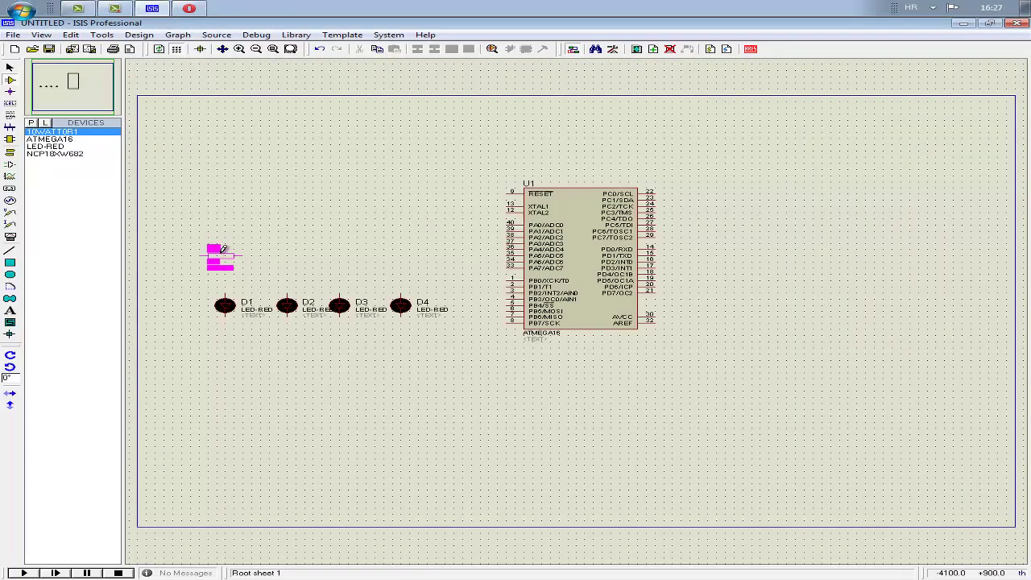
left_click(222, 252)
right_click(222, 258)
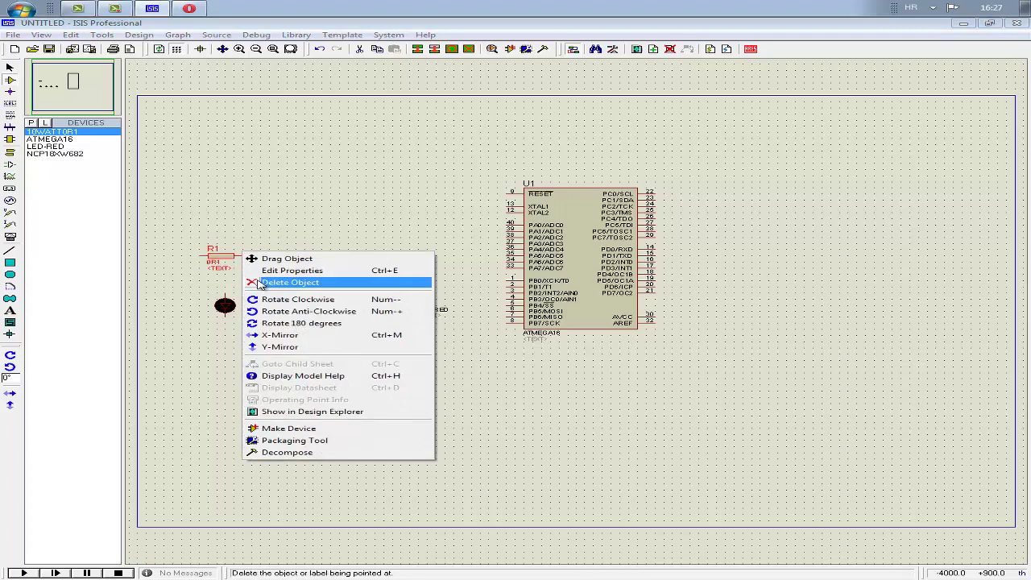
left_click(278, 299)
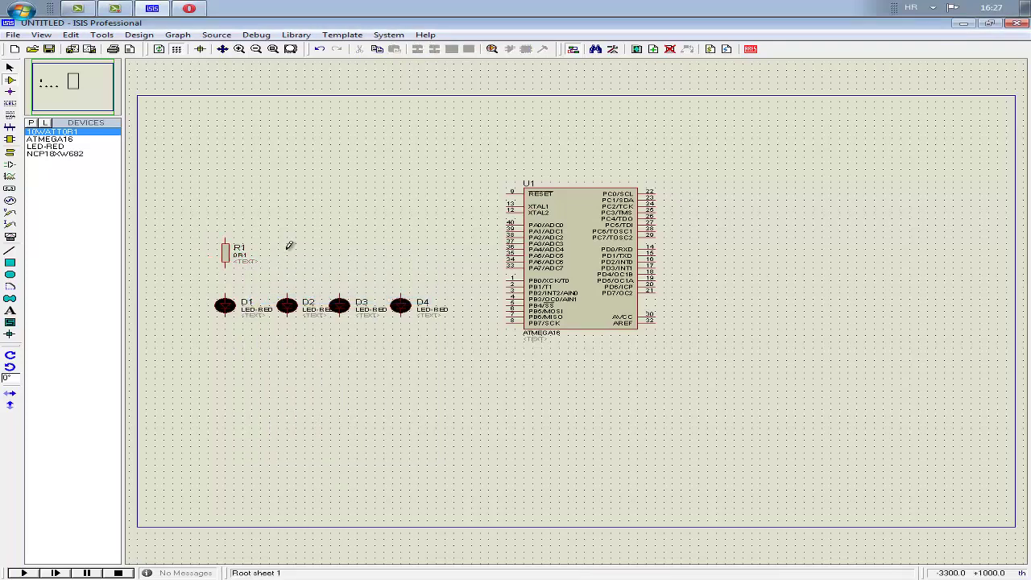
Place upright resistors R2, R3 and R4 above LEDs D2 to D4
left_click(293, 245)
key("KP_Add")
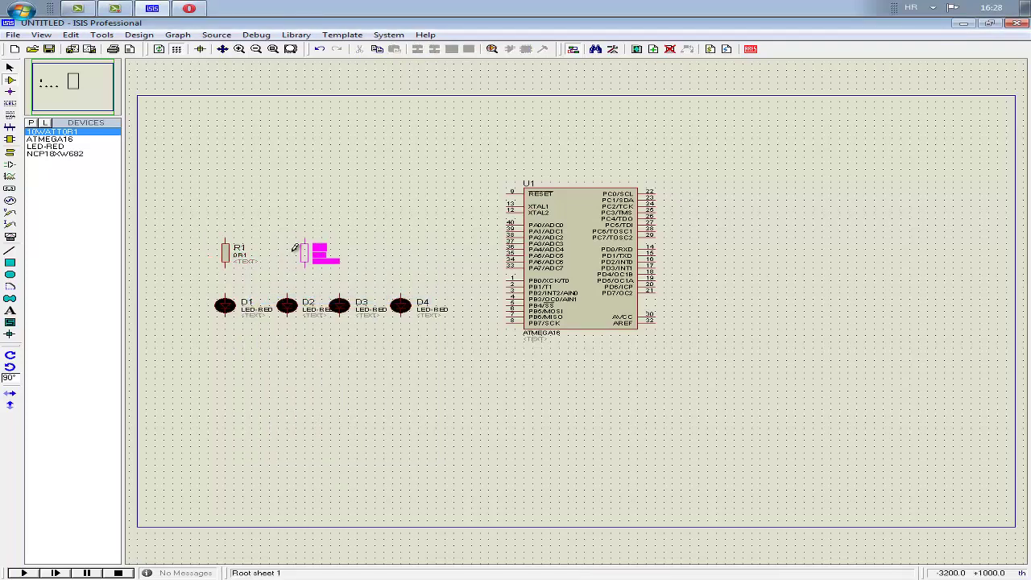
left_click(280, 246)
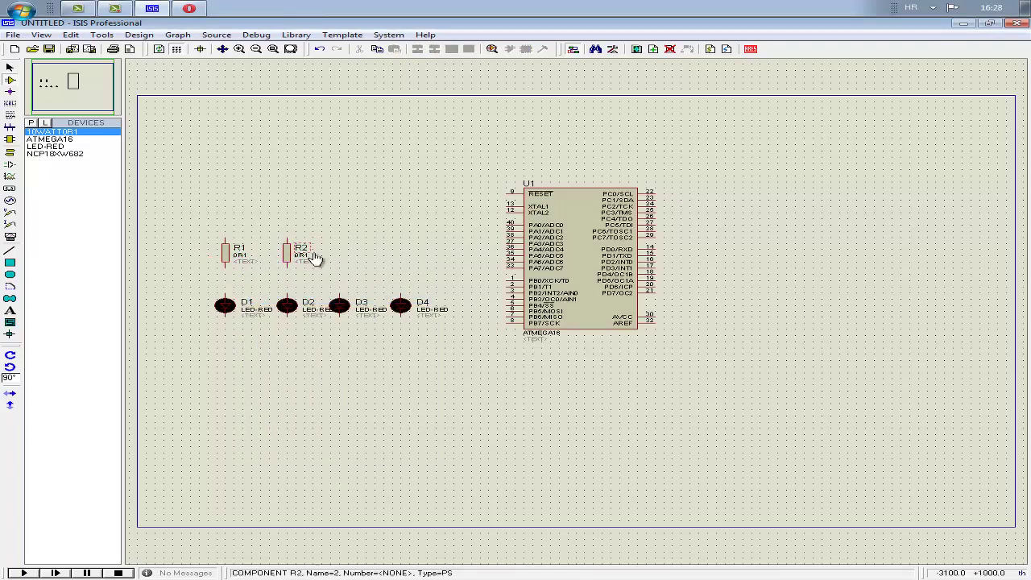
left_click(337, 250)
left_click(340, 248)
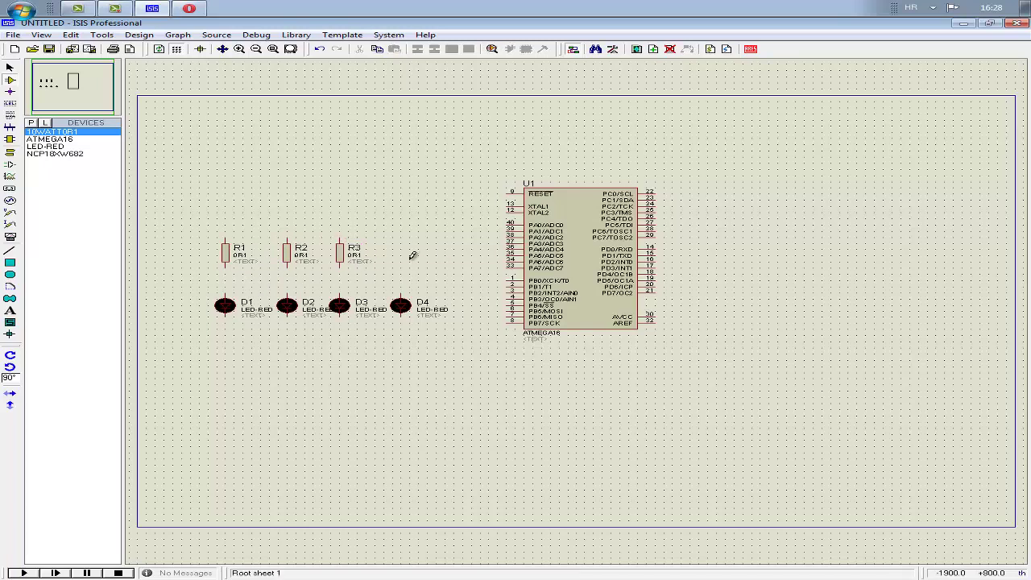
left_click(409, 252)
left_click(403, 252)
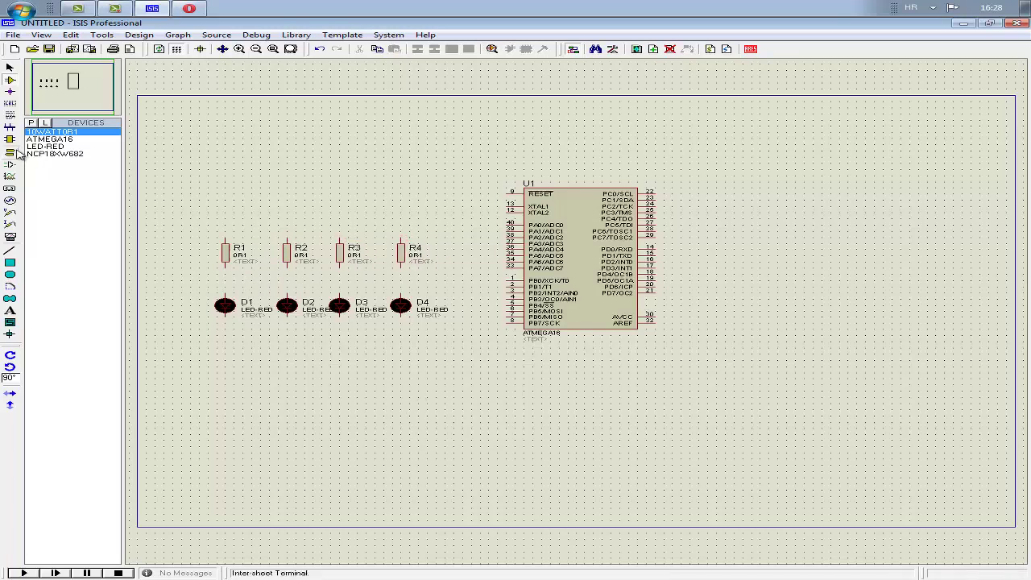
Choose the GROUND terminal and place it just below LED D1
left_click(10, 153)
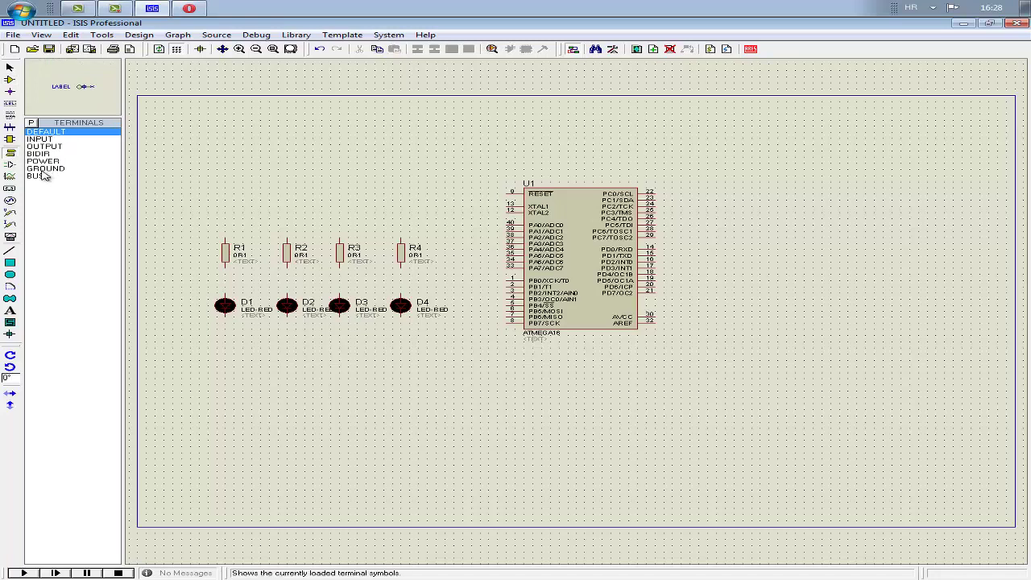
left_click(45, 170)
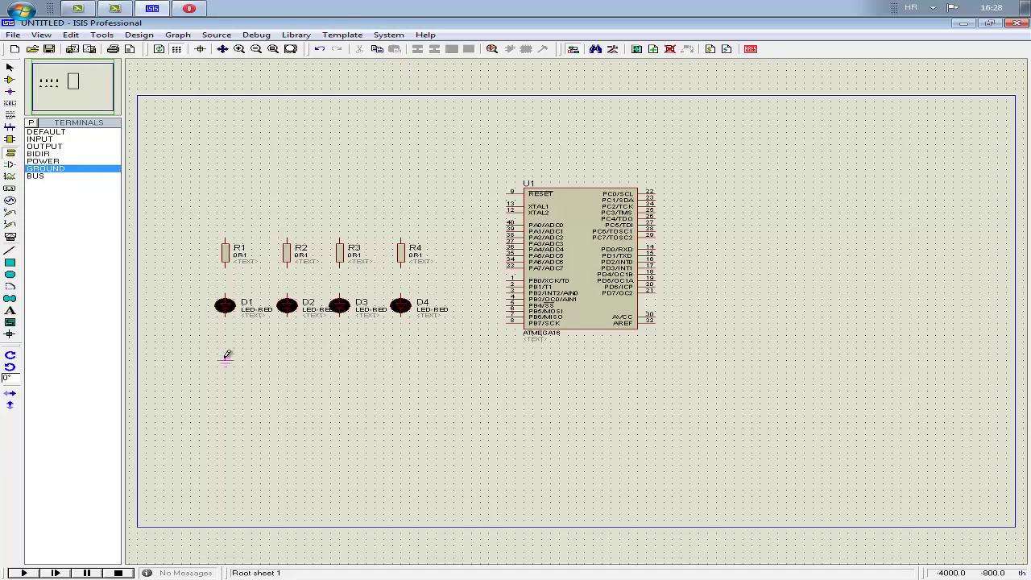
left_click(227, 355)
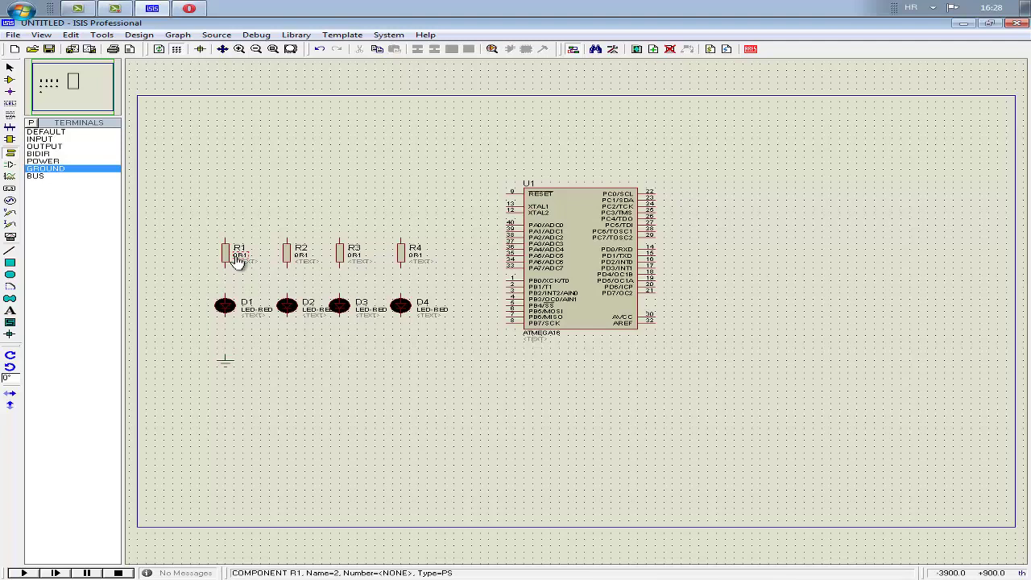
Set the values of resistors R1, R2 and R3 to 350
left_click(238, 256)
left_click(237, 256)
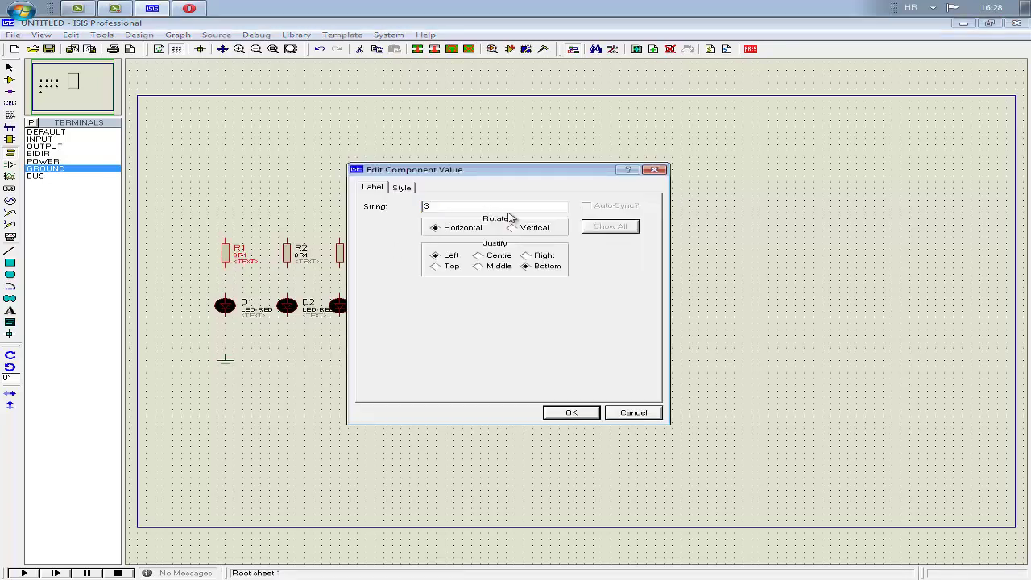
type("350")
left_click(592, 412)
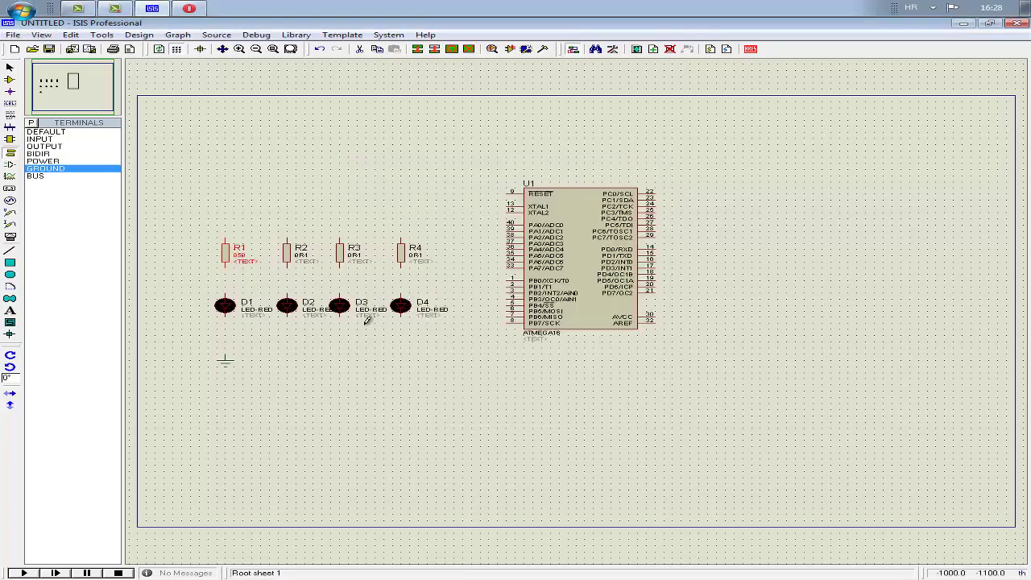
left_click(302, 256)
left_click(302, 256)
type("35")
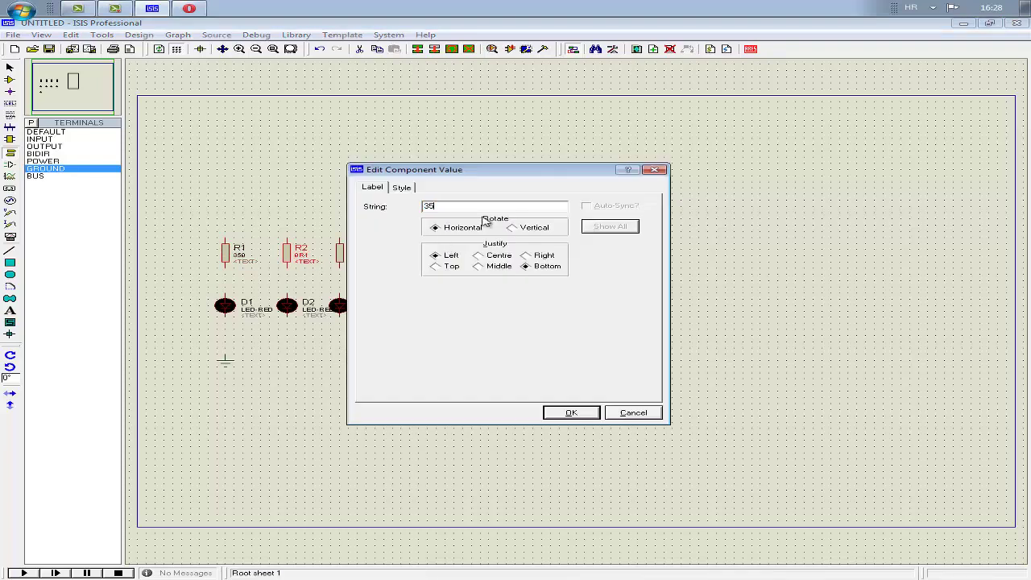
type("0")
left_click(594, 412)
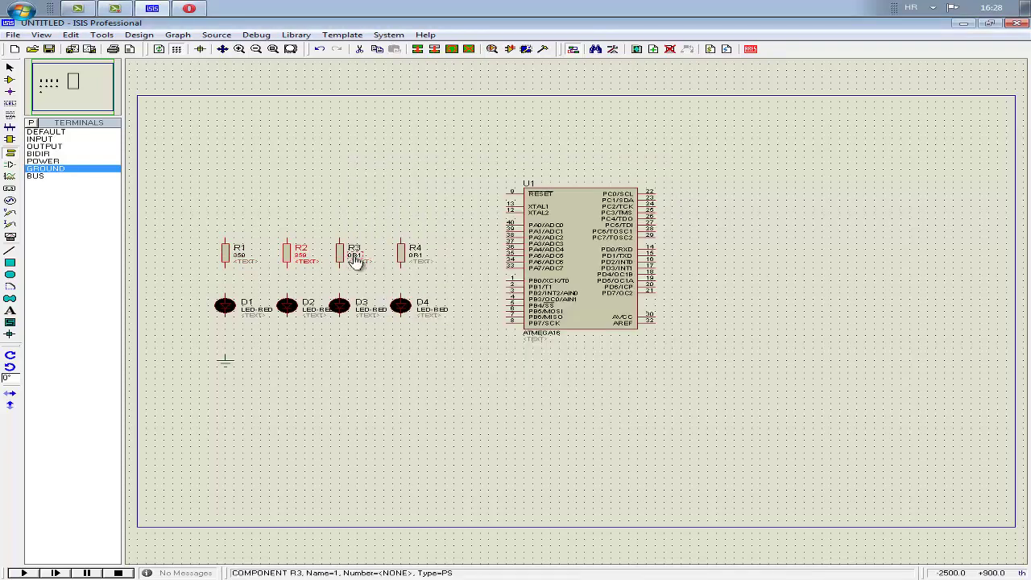
double_click(355, 257)
type("350")
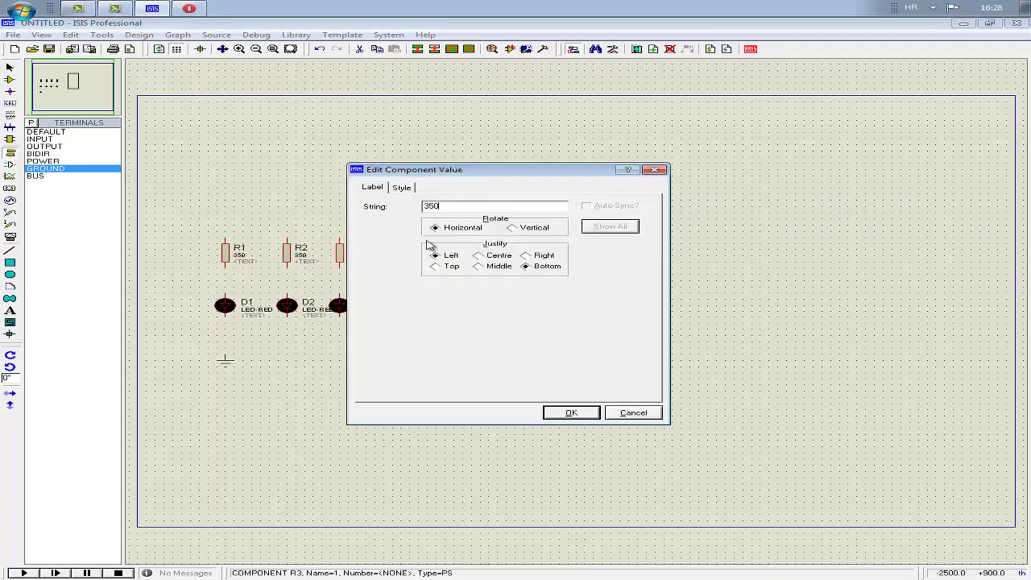
left_click(571, 412)
Change the values of resistors R4 and R3 to 700
double_click(421, 264)
type("3")
left_click_drag(477, 204, 412, 202)
type("700")
left_click(571, 413)
double_click(359, 263)
type("740")
left_click(590, 417)
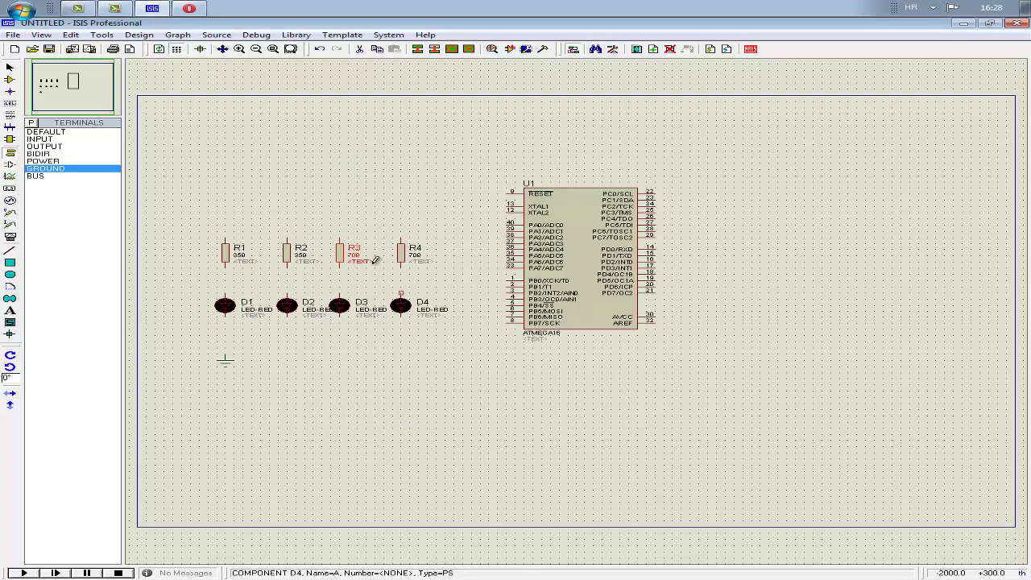
Change the values of resistors R2 and R1 to 700
left_click(301, 257)
left_click(300, 256)
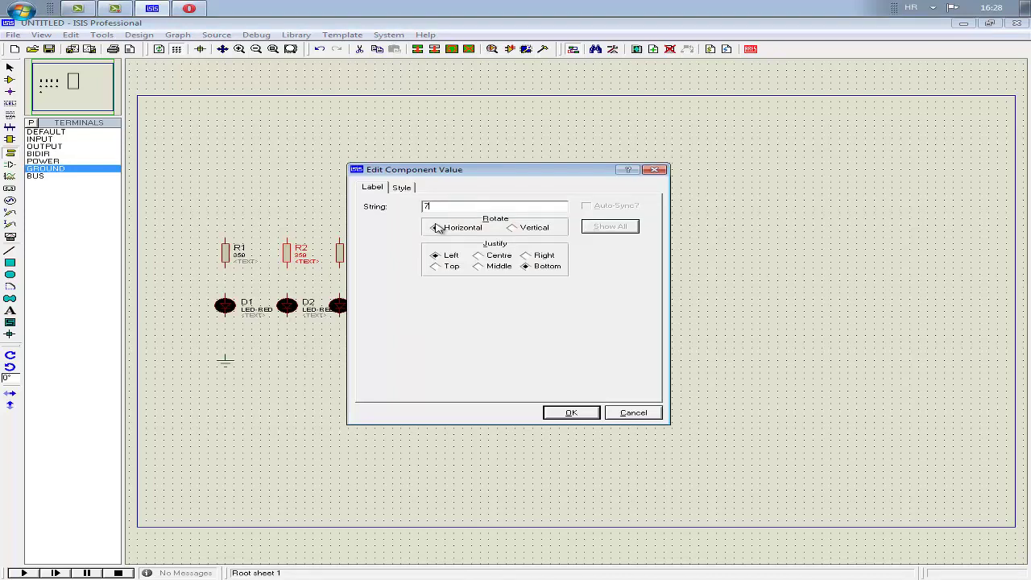
type("700")
left_click(571, 412)
left_click(240, 256)
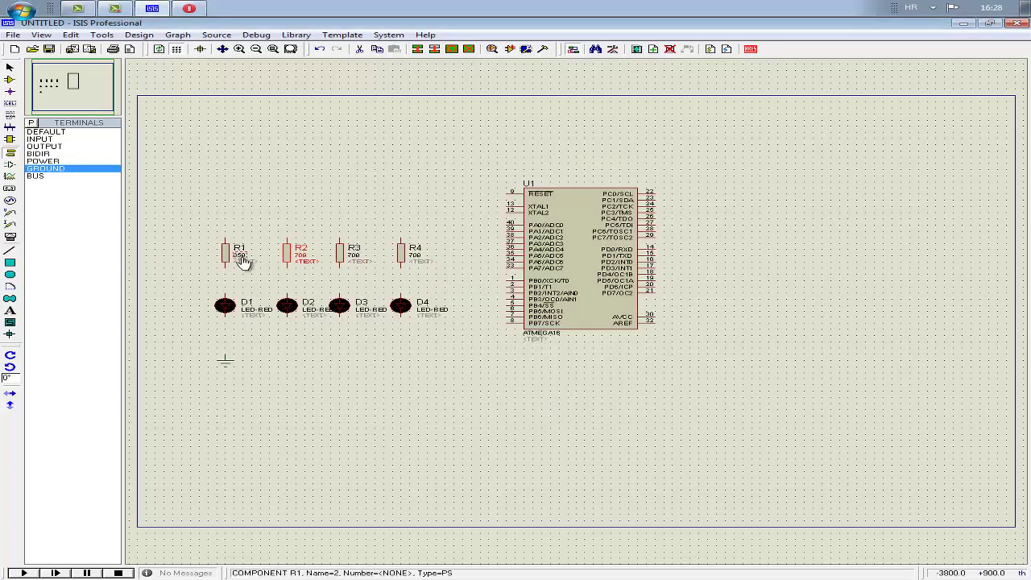
left_click(239, 255)
type("700")
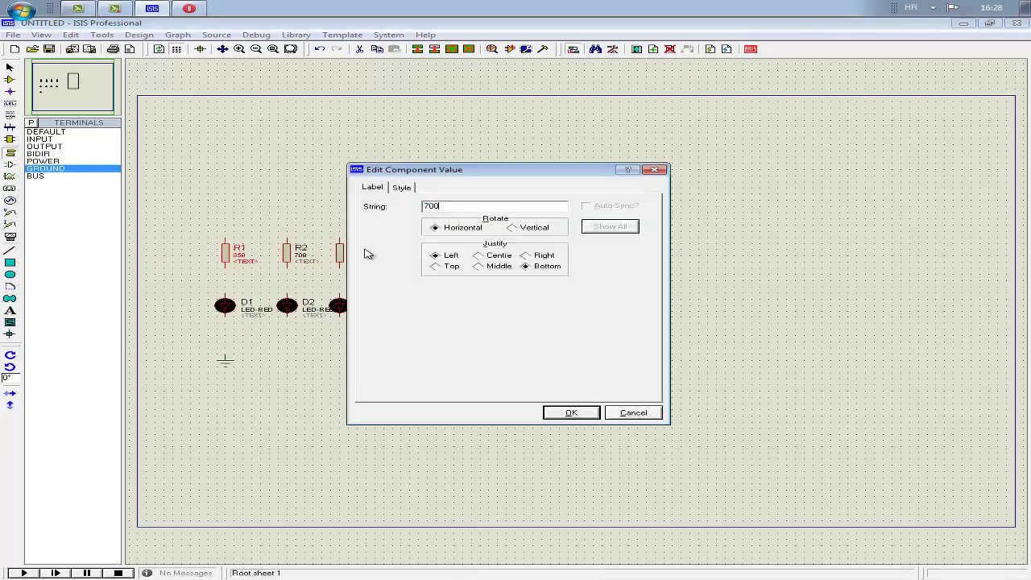
left_click(590, 413)
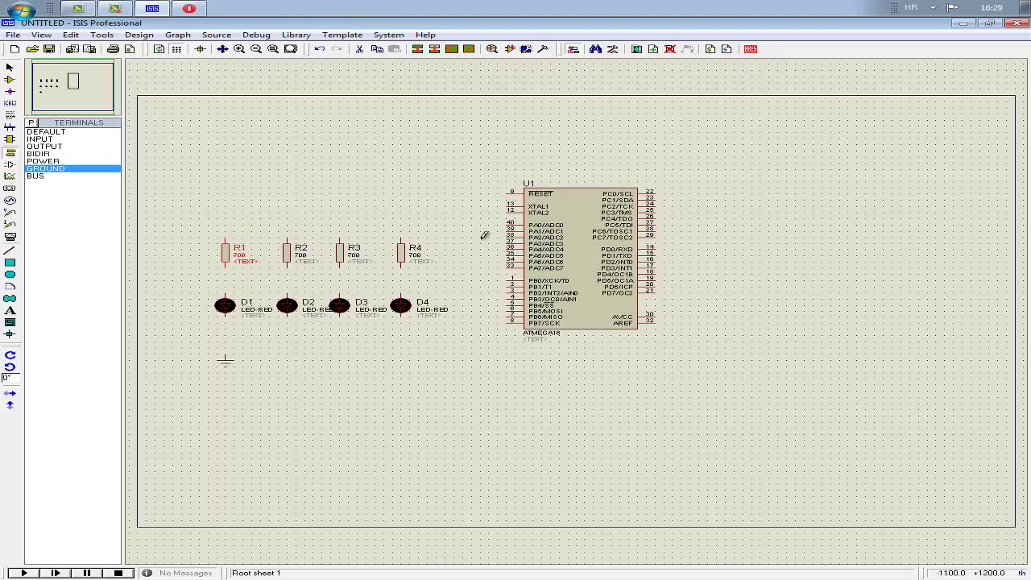
Zoom in and draw wires from U1 pins 1–4 (PB0–PB3) to the tops of R4, R3, R2, R1
key("F6")
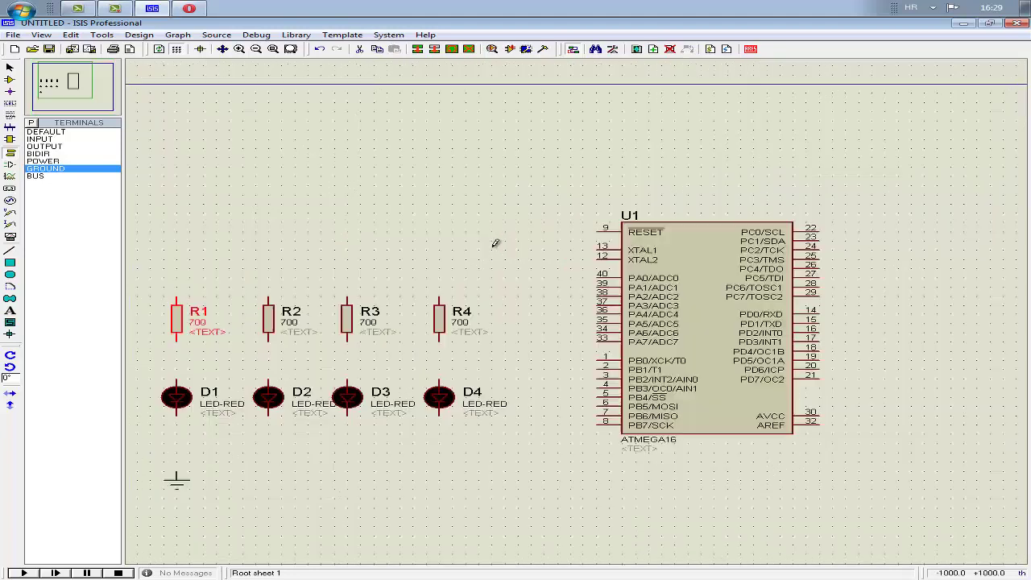
left_click(602, 357)
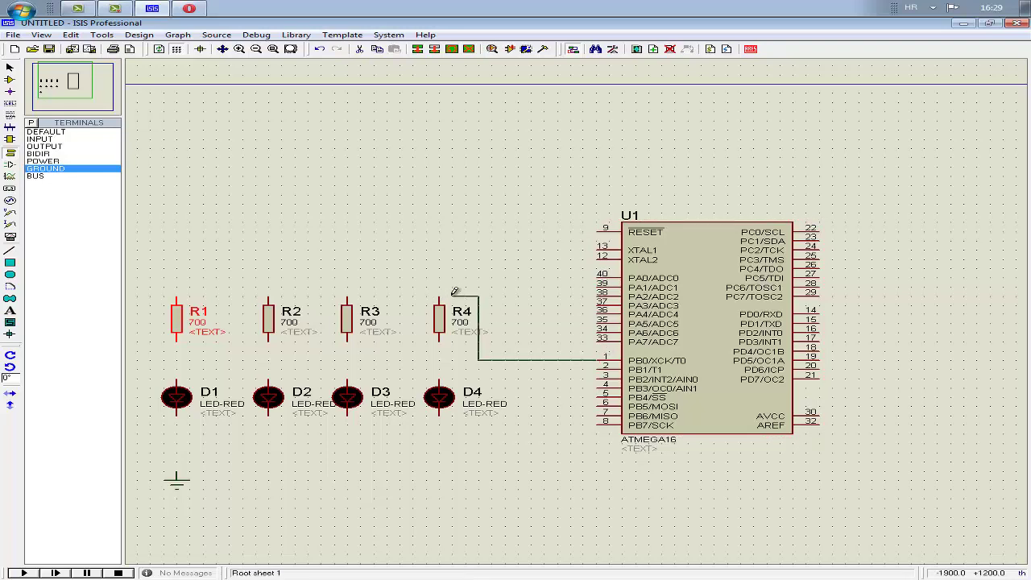
left_click(439, 296)
left_click(601, 366)
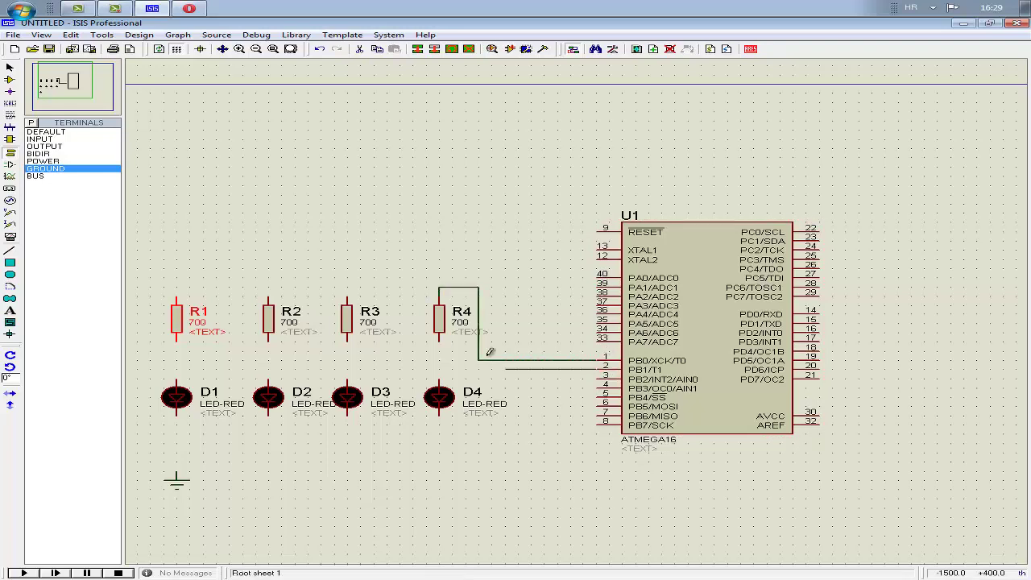
left_click(347, 297)
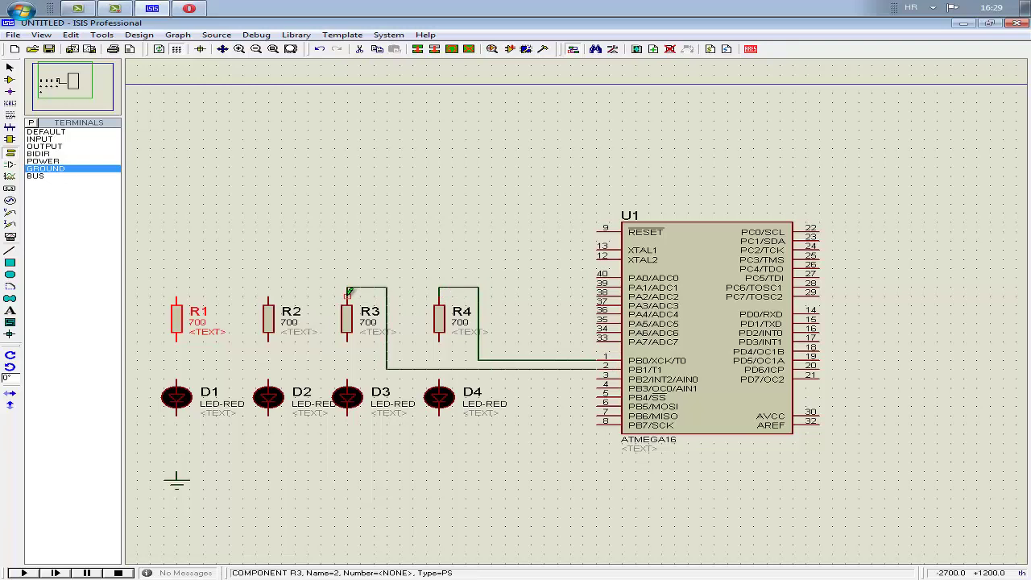
left_click(603, 375)
left_click(268, 289)
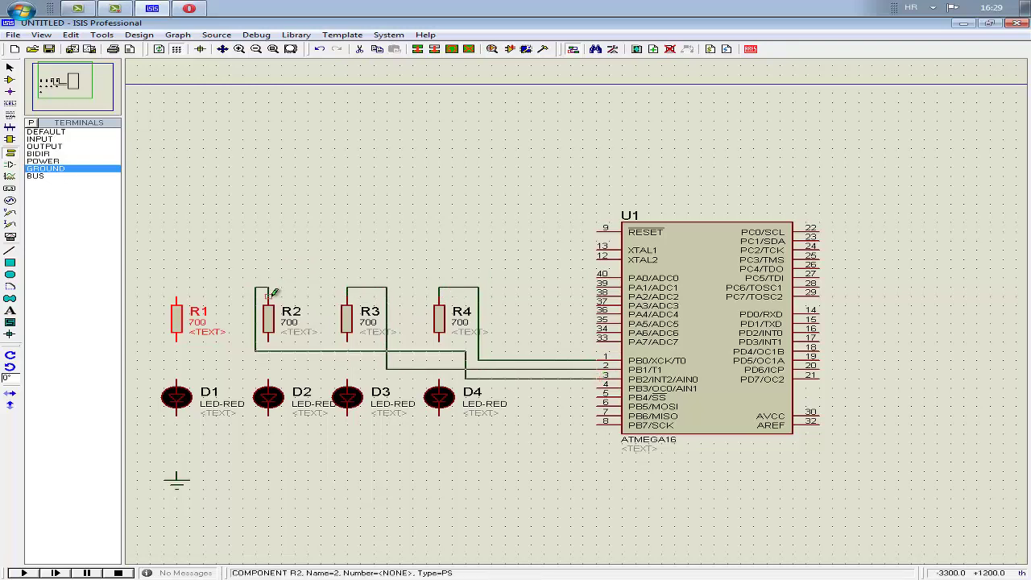
left_click(599, 384)
left_click(177, 295)
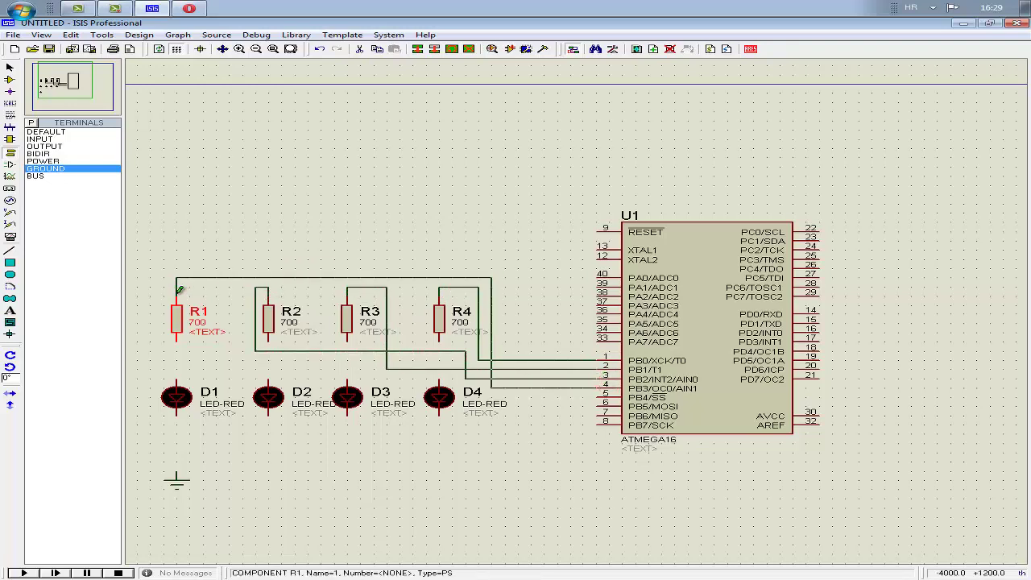
Wire the bottom of each resistor R1–R4 to the top of LEDs D1–D4
double_click(182, 348)
left_click(665, 256)
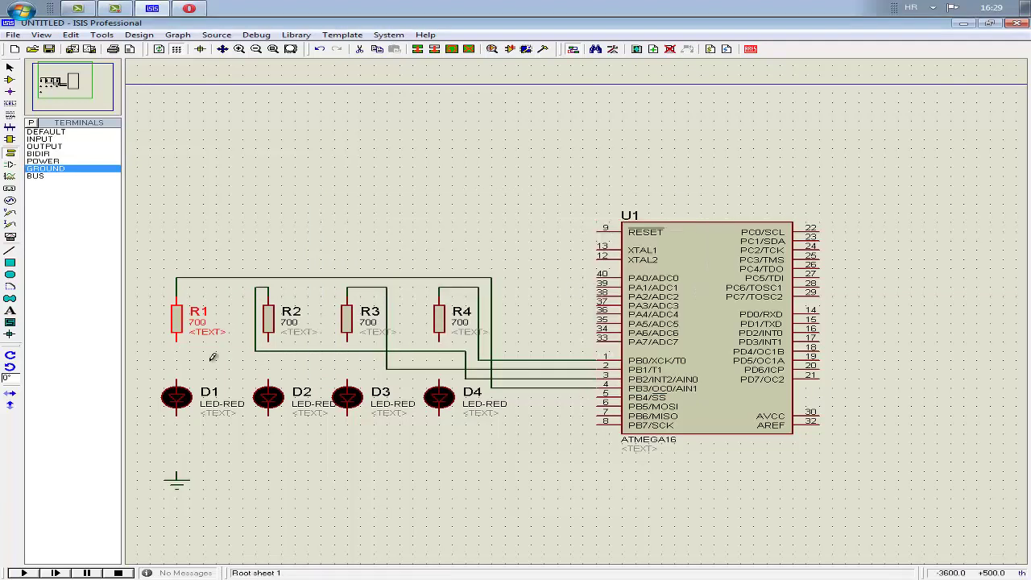
left_click(177, 339)
left_click(176, 383)
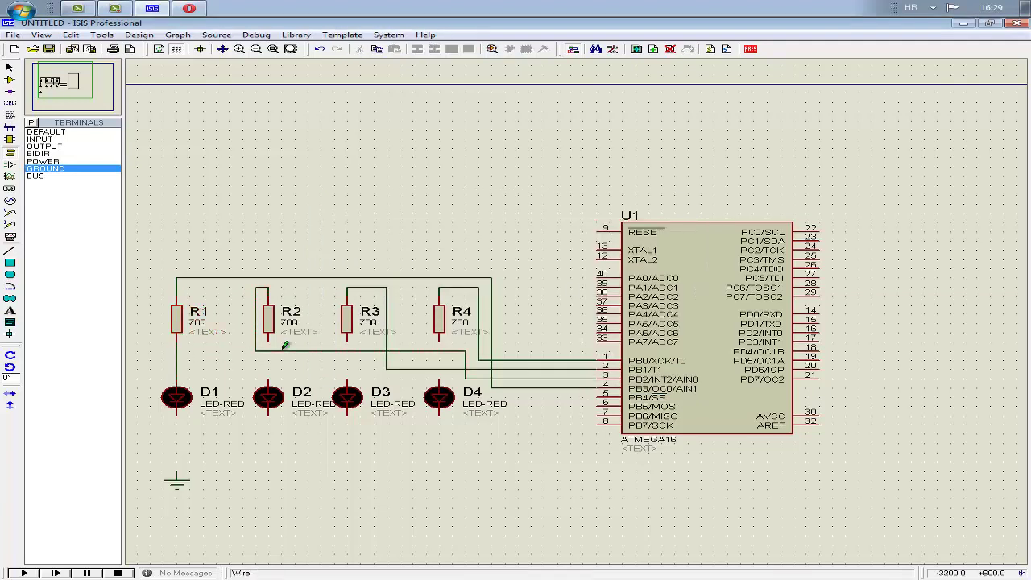
left_click(268, 339)
left_click(268, 383)
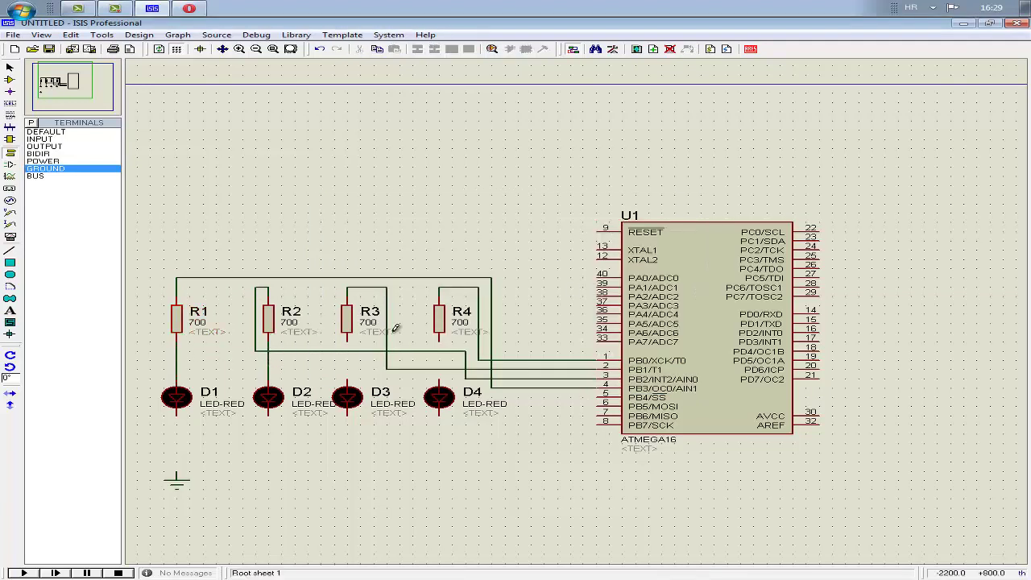
left_click(347, 339)
left_click(347, 382)
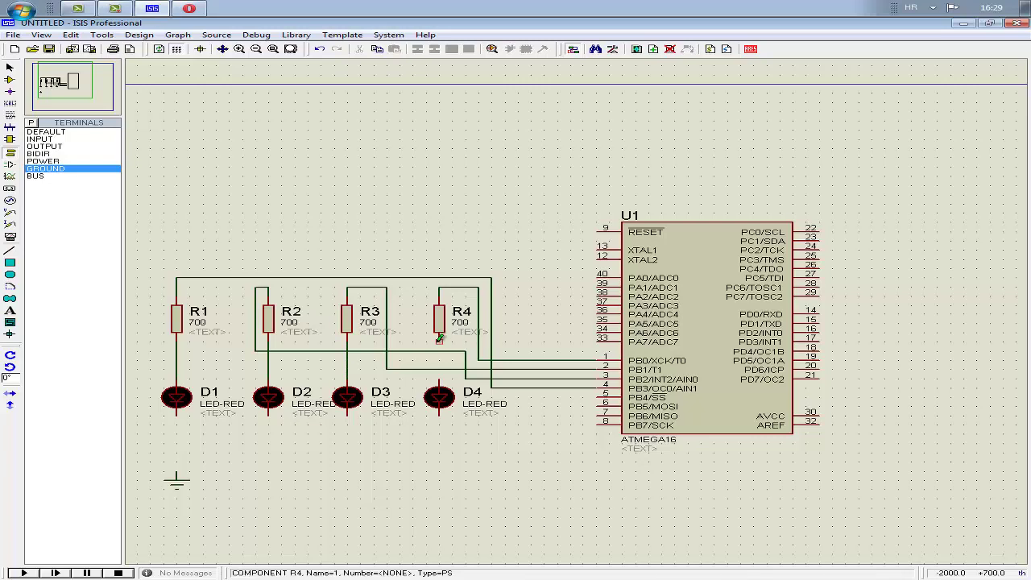
left_click(439, 338)
left_click(439, 382)
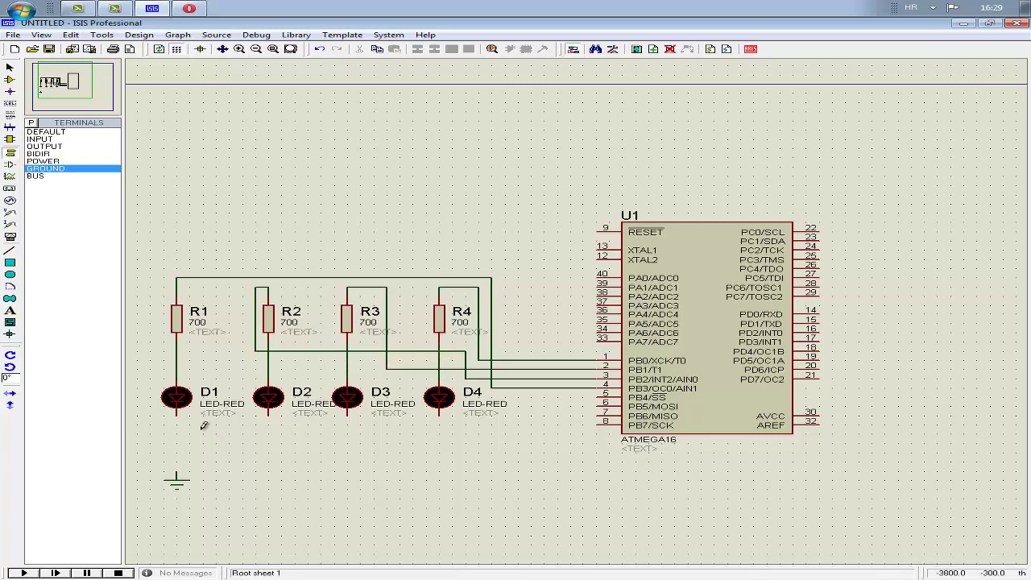
Wire the bottom pins of D1–D4 into a common line to the ground terminal
left_click(177, 412)
left_click(177, 472)
left_click(268, 413)
left_click(176, 442)
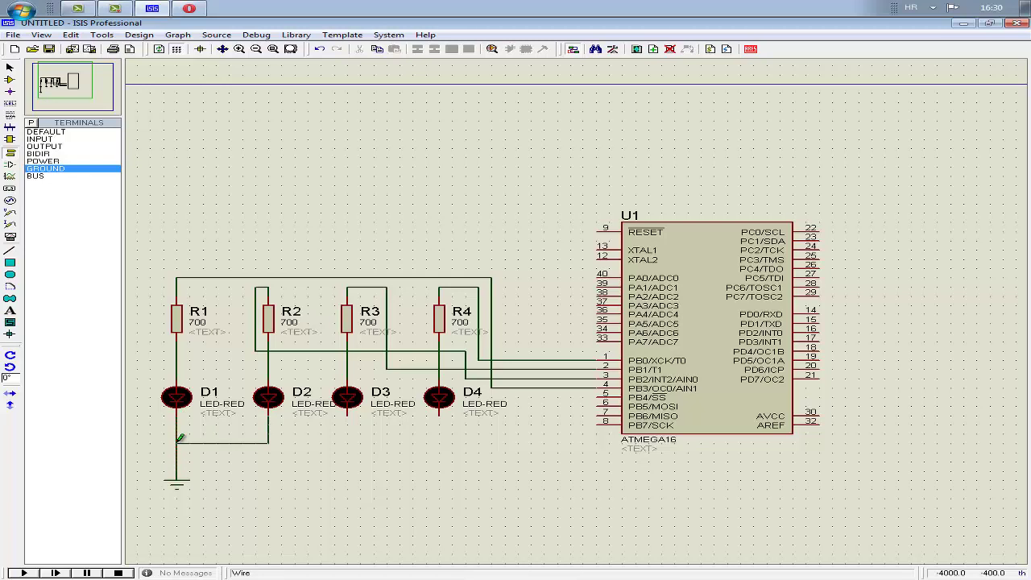
left_click(347, 412)
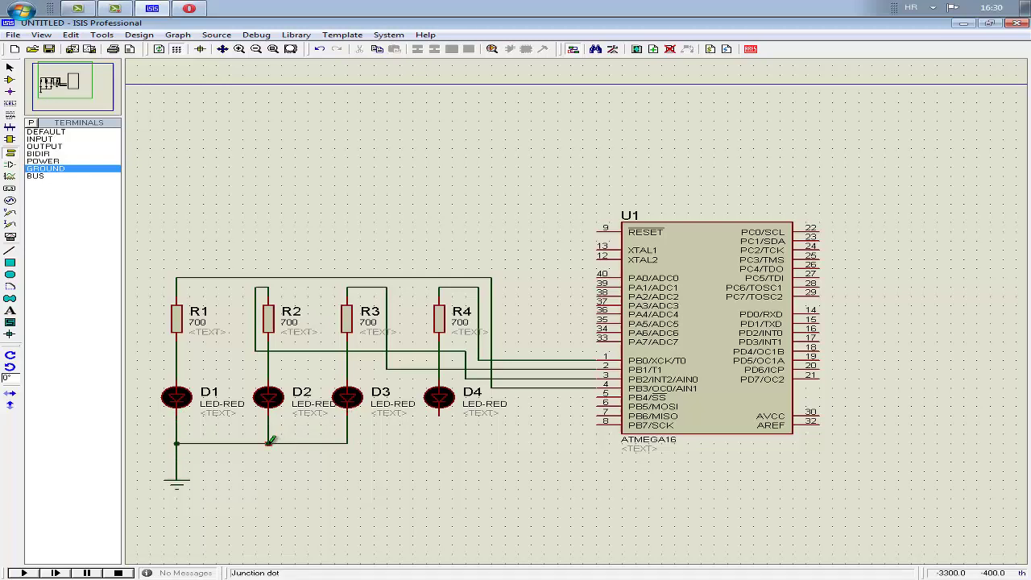
left_click(268, 442)
left_click(440, 413)
left_click(347, 442)
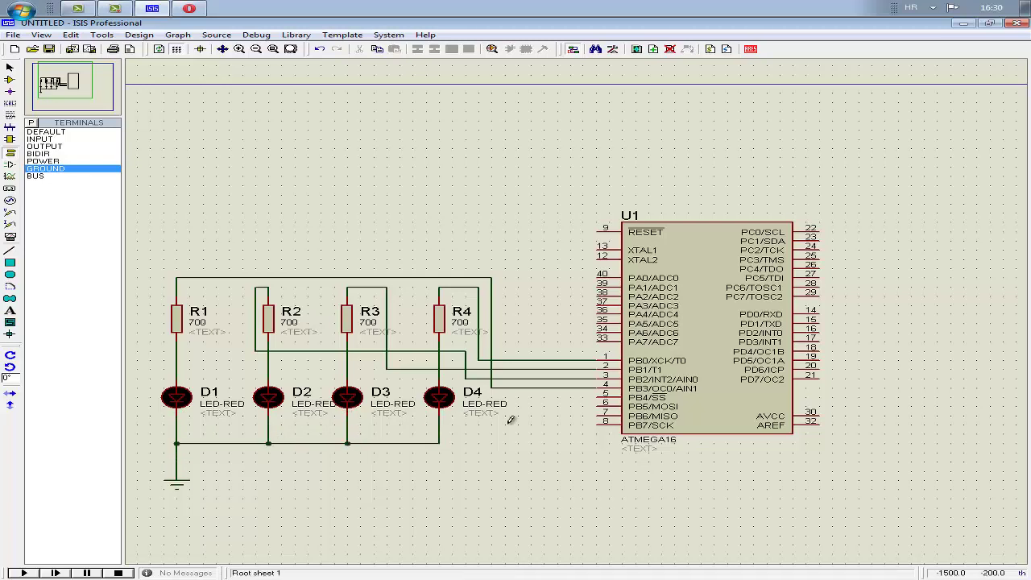
Set U1's program file to Documents > Atmel Studio > 6.1 > GccApplication1 > Debug > GccApplication1.hex
double_click(667, 337)
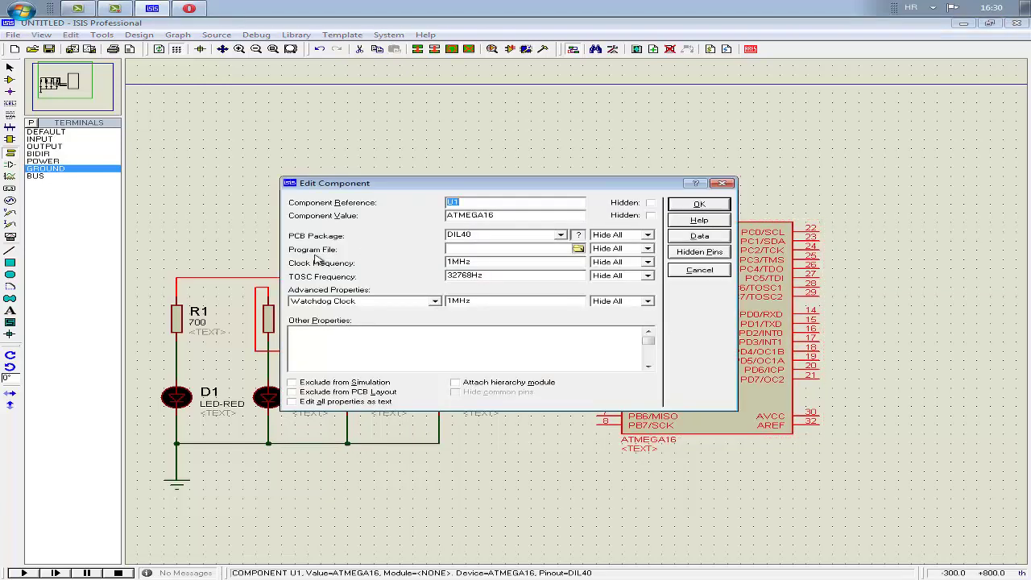
left_click(579, 249)
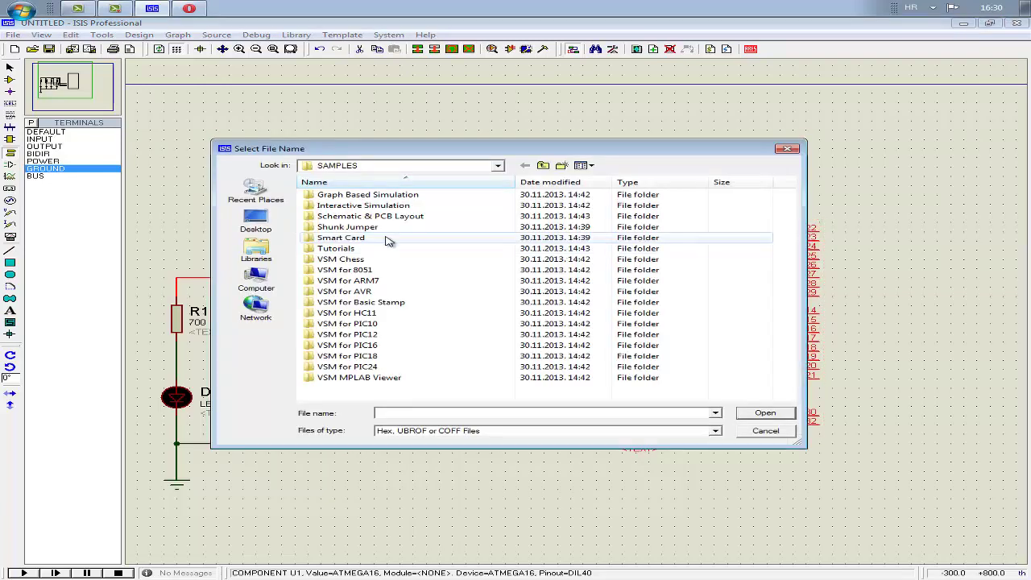
left_click(256, 253)
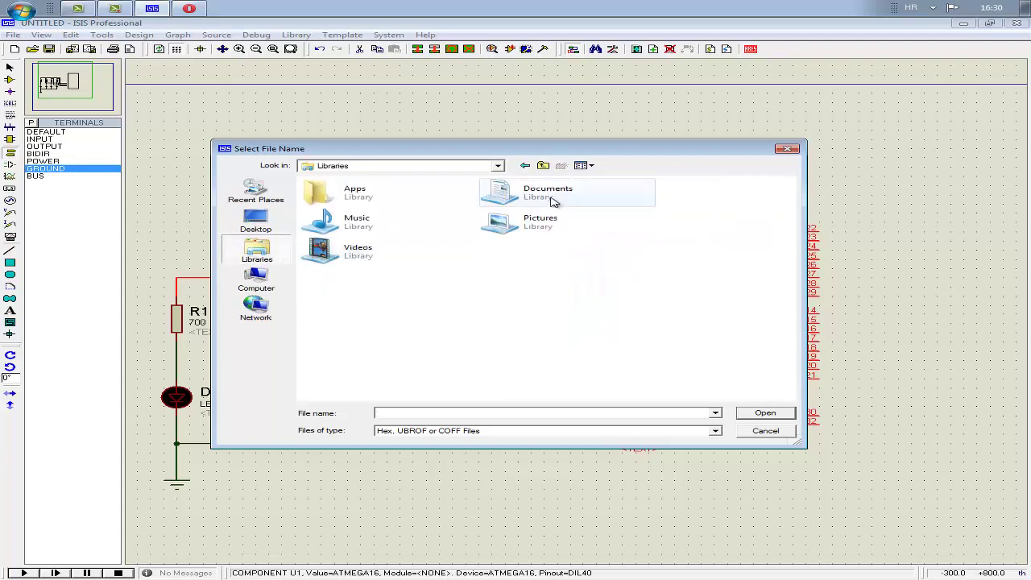
double_click(547, 201)
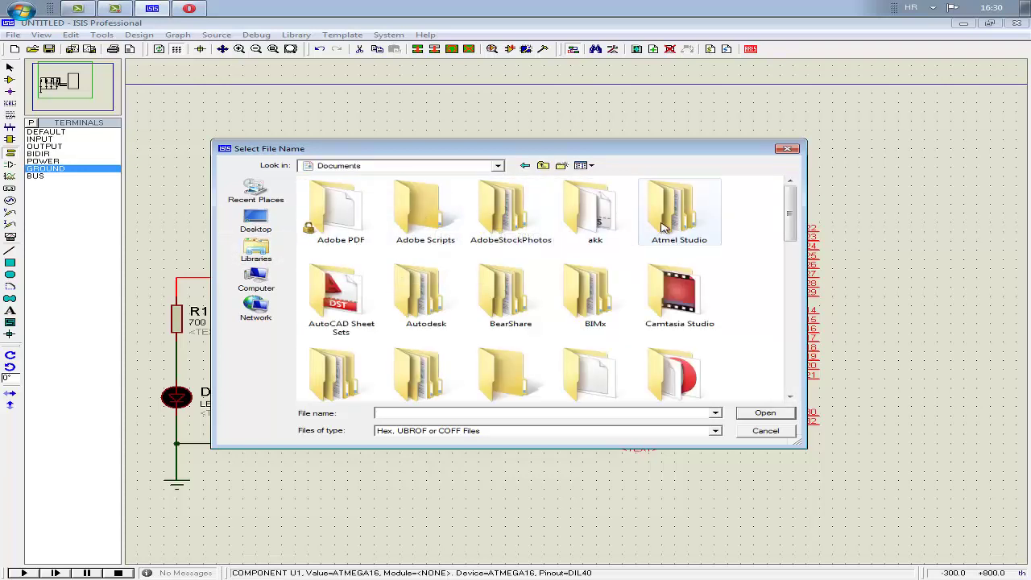
double_click(668, 216)
double_click(344, 211)
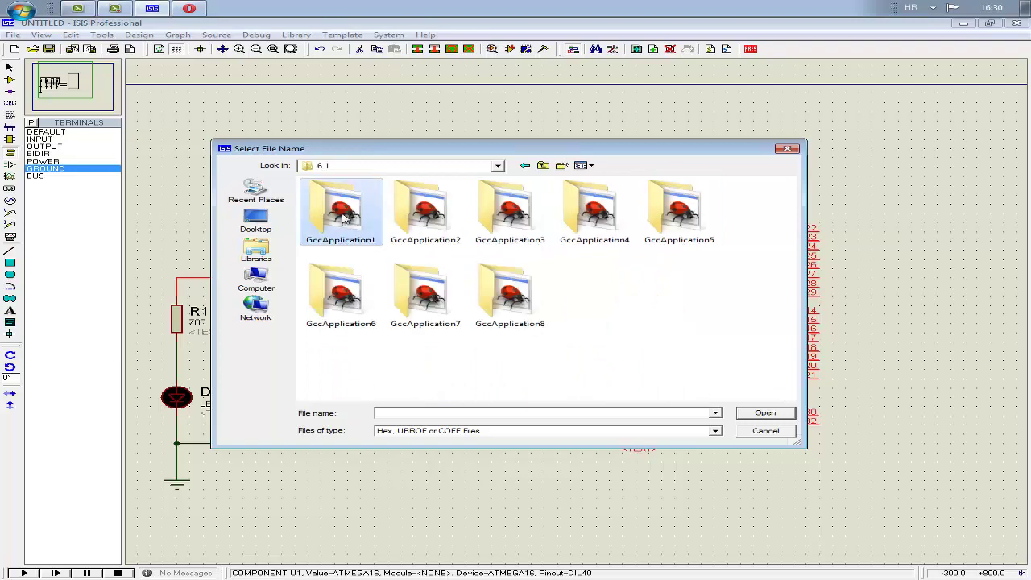
double_click(343, 214)
double_click(343, 214)
double_click(346, 212)
left_click(345, 211)
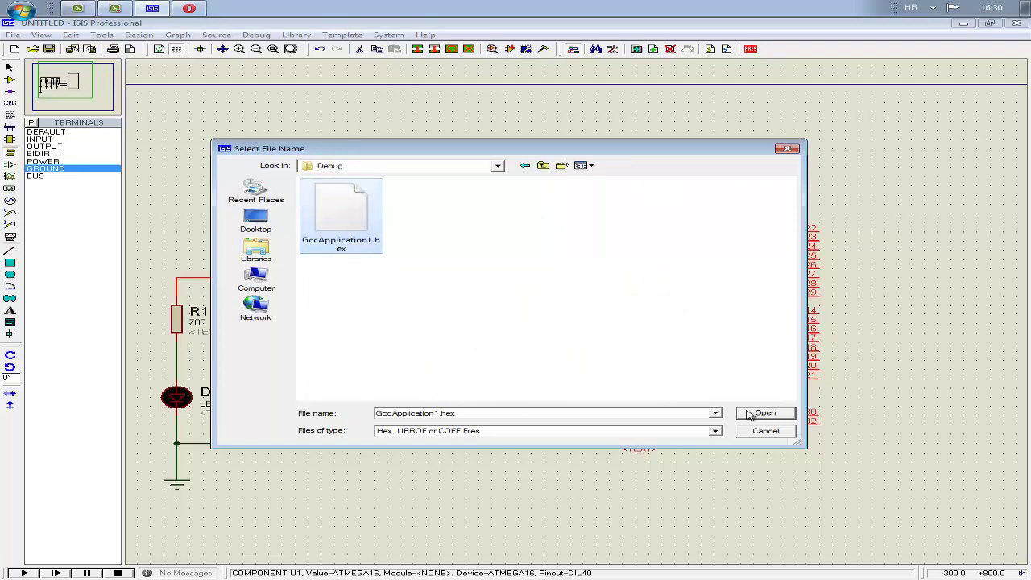
left_click(751, 414)
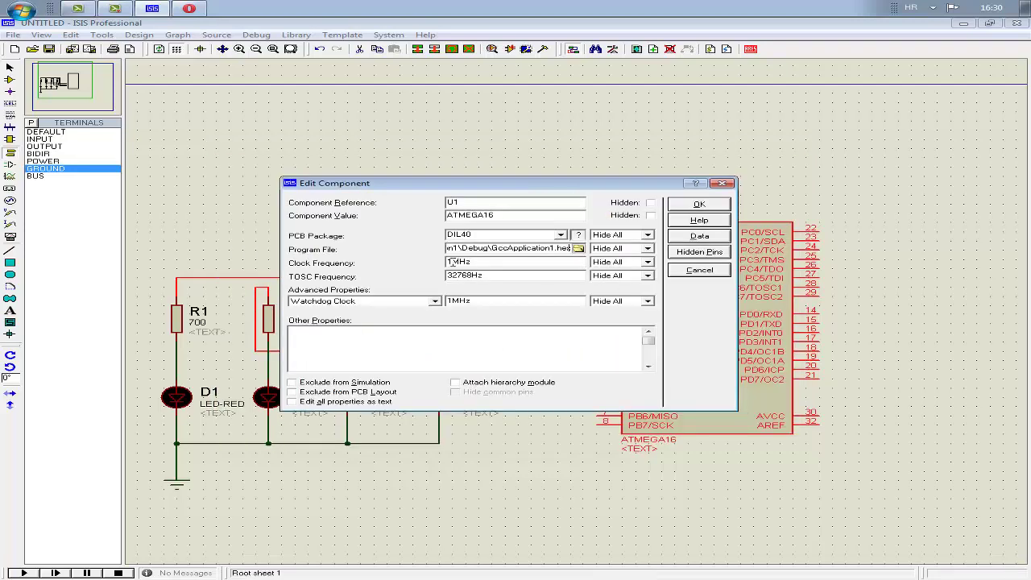
left_click(451, 262)
Close U1's properties, clear the selection and run the simulation with the Play button
left_click(695, 206)
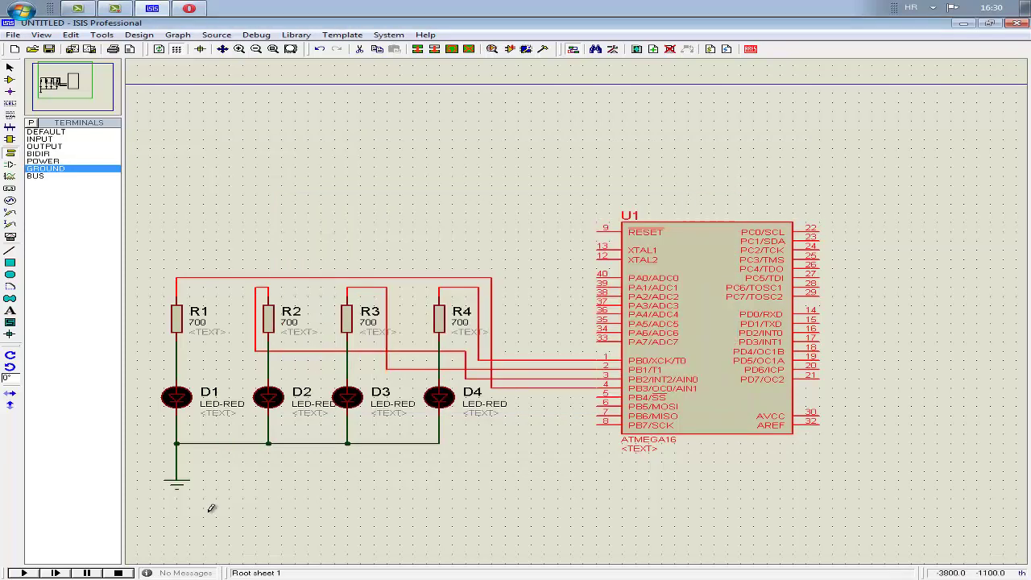
left_click(494, 458)
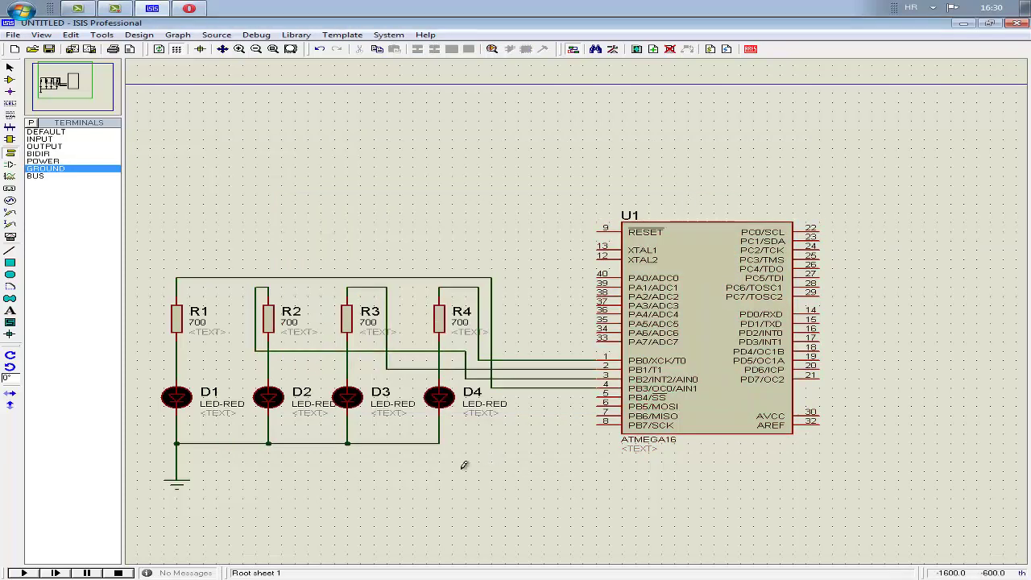
left_click(24, 573)
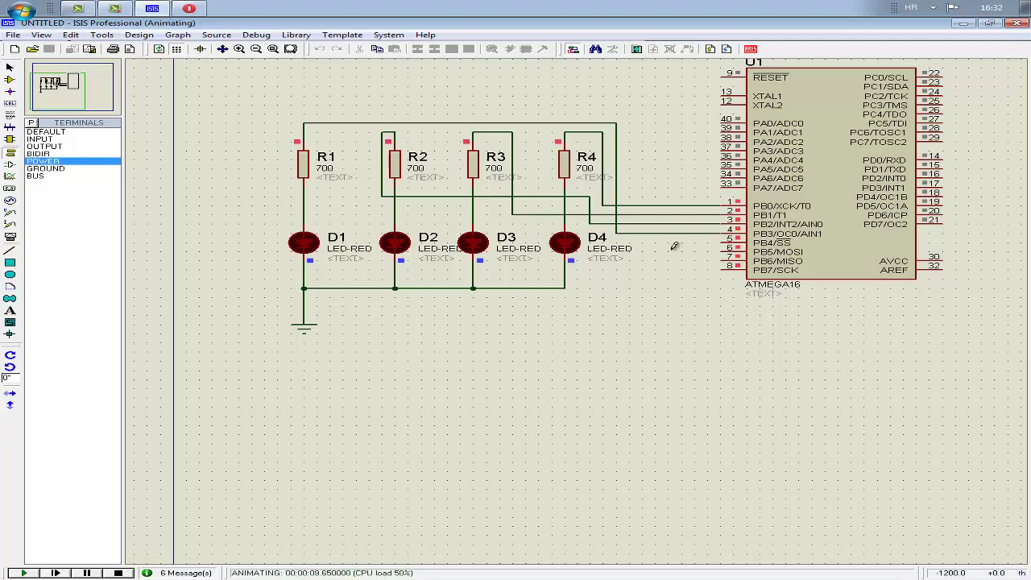
scroll(673, 245, "up", 1)
scroll(566, 327, "down", 1)
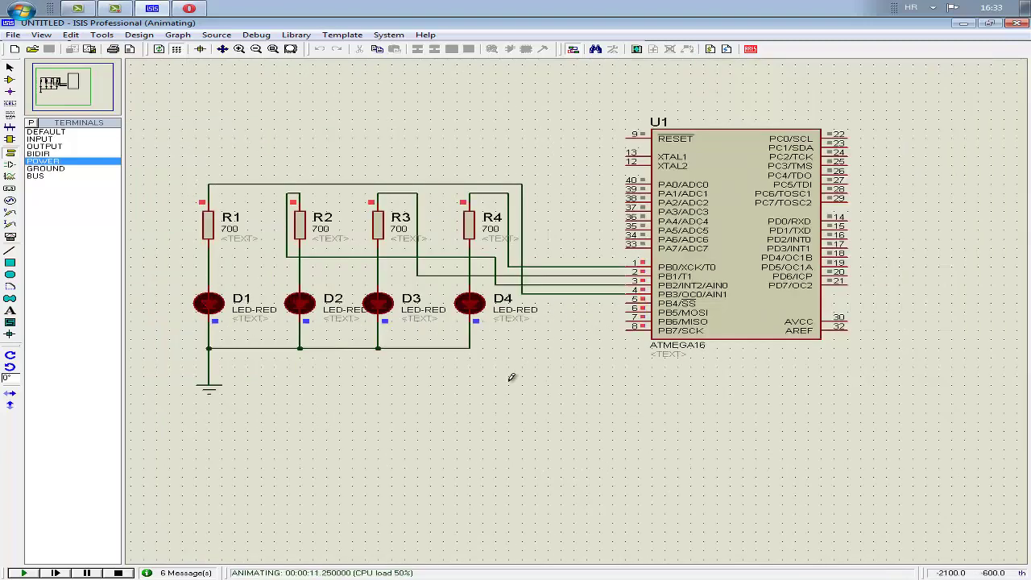
scroll(499, 413, "down", 1)
scroll(497, 414, "up", 2)
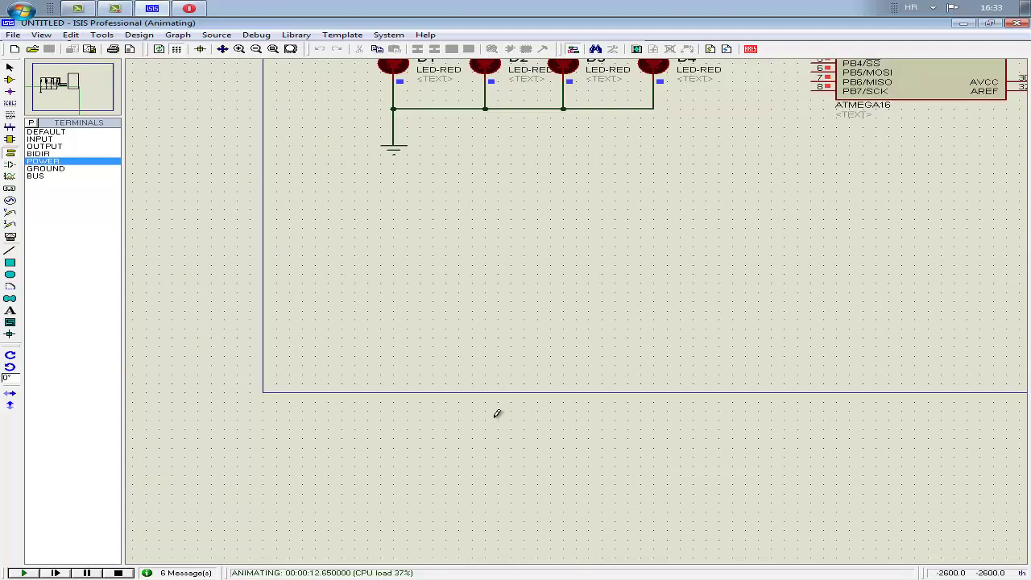
scroll(487, 383, "down", 1)
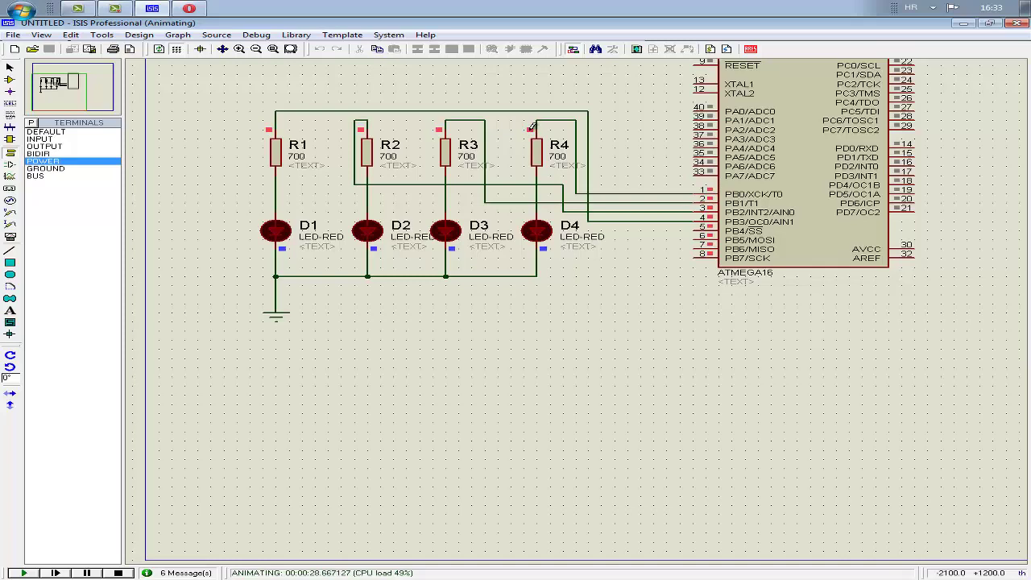
scroll(539, 213, "down", 1)
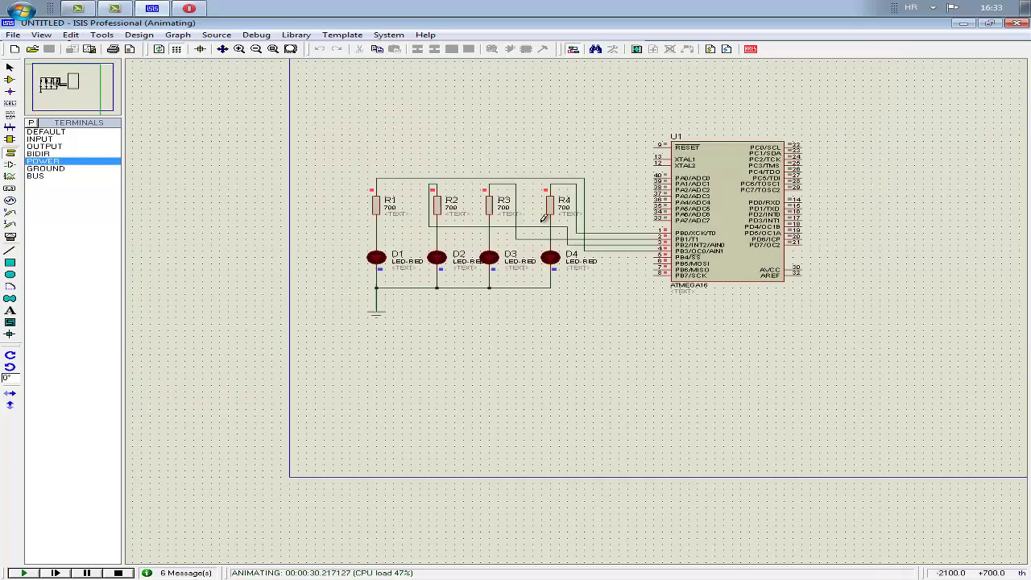
Open the Pick Devices library and browse the Filters, Data Converters and Connectors categories
left_click(10, 78)
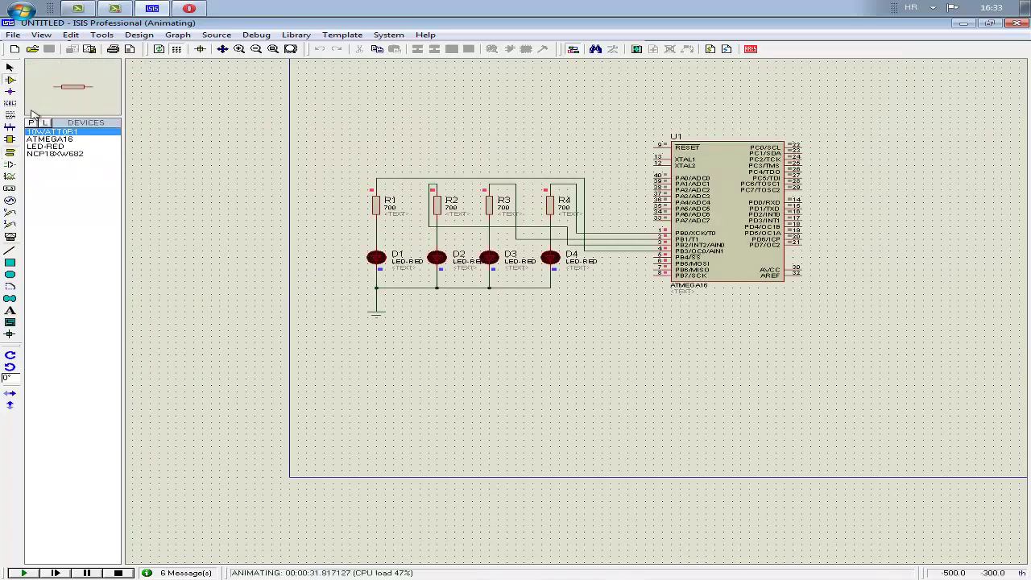
left_click(31, 122)
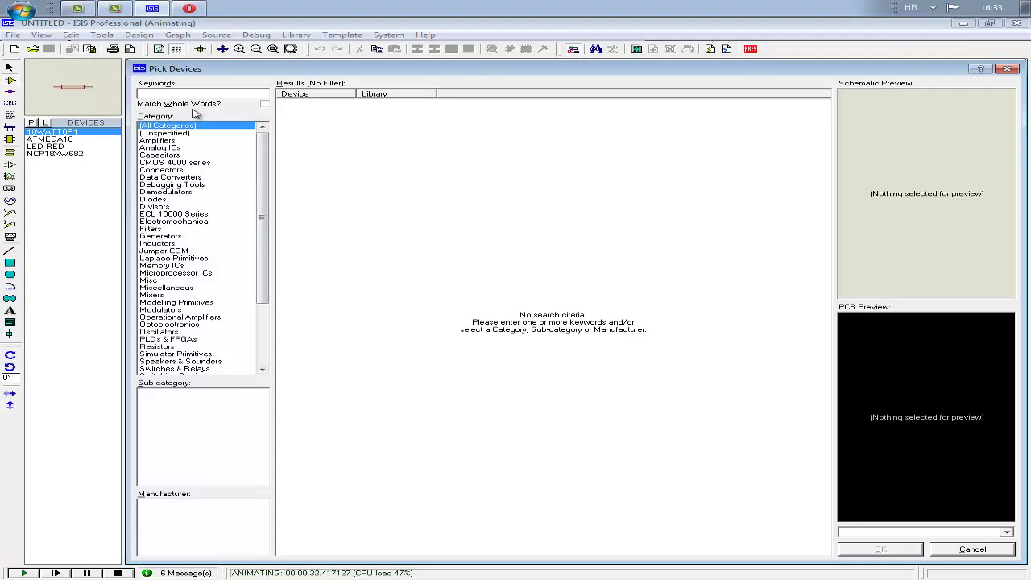
left_click(153, 228)
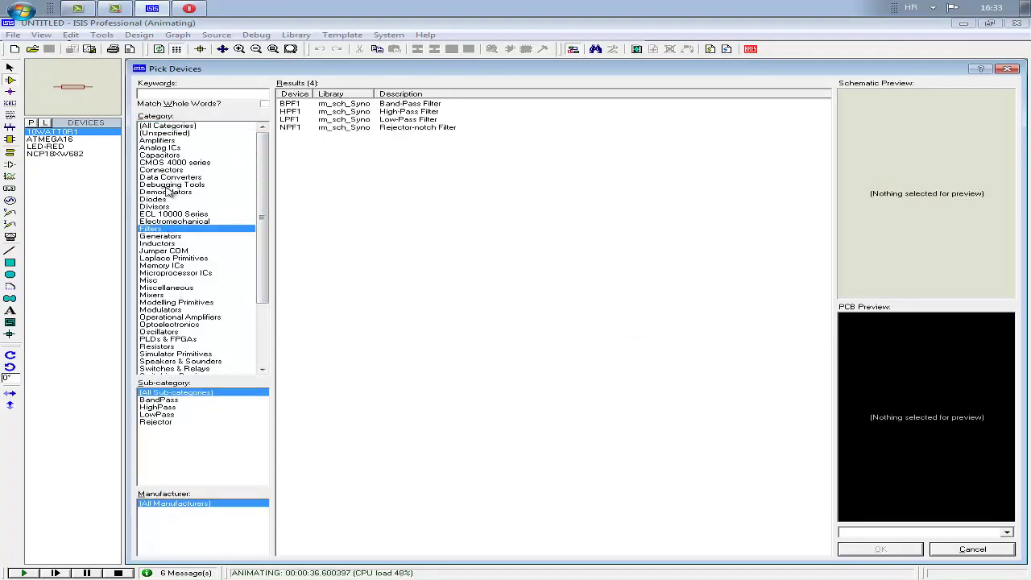
left_click(169, 178)
left_click(161, 170)
Preview the CONN-H10, CONN-H32 and DIN6 parts, browse TTL 74HC series, then cancel without adding anything
left_click(454, 256)
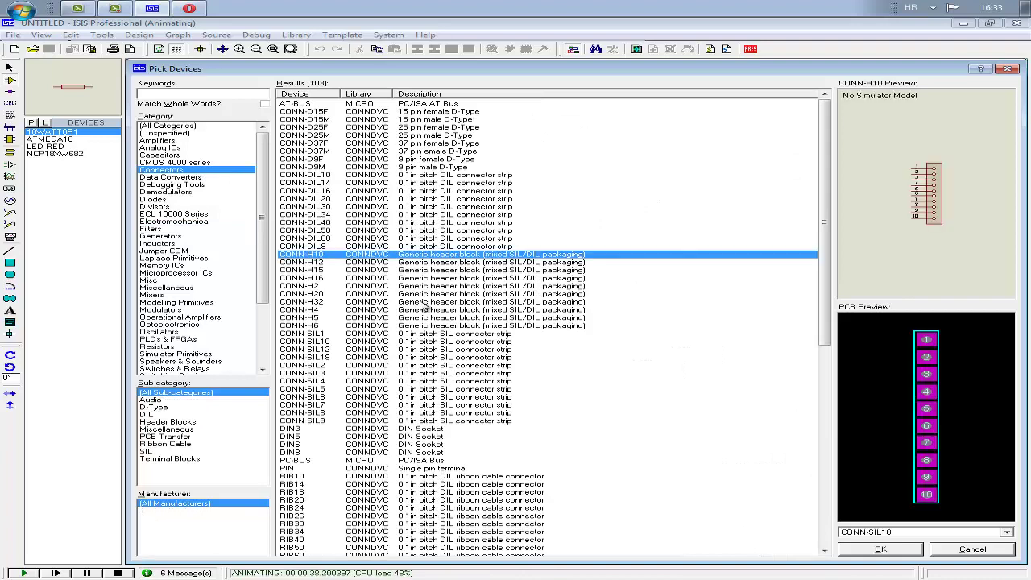
left_click(425, 302)
left_click(413, 444)
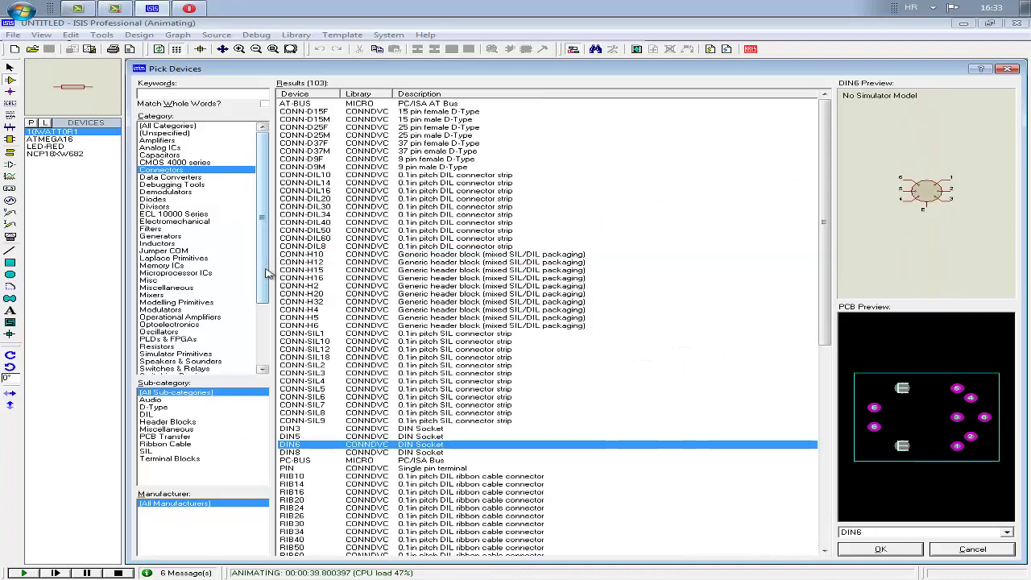
left_click_drag(262, 213, 262, 278)
left_click(185, 354)
left_click(977, 549)
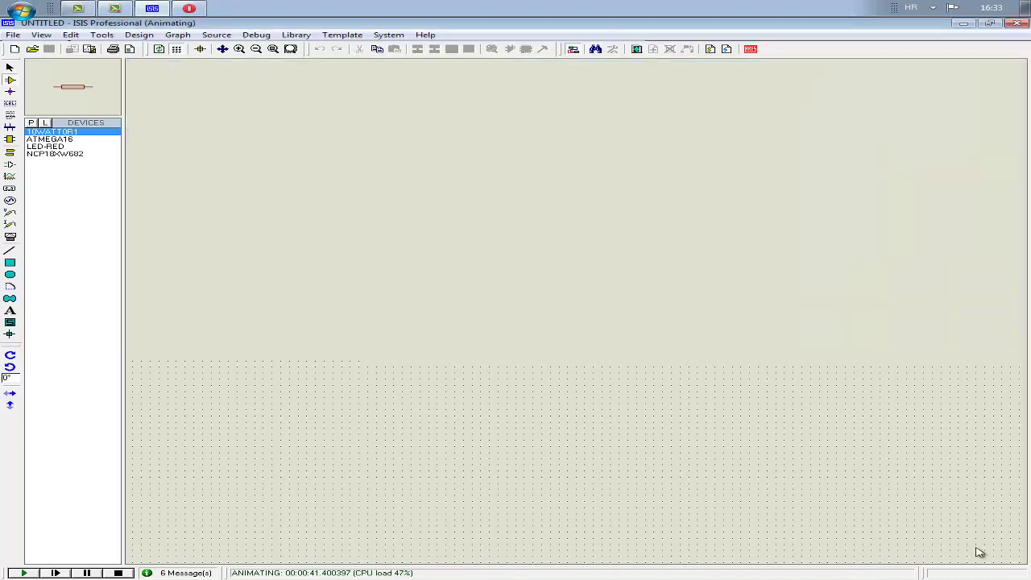
scroll(875, 189, "down", 2)
scroll(778, 262, "up", 3)
scroll(421, 346, "down", 2)
scroll(540, 322, "up", 1)
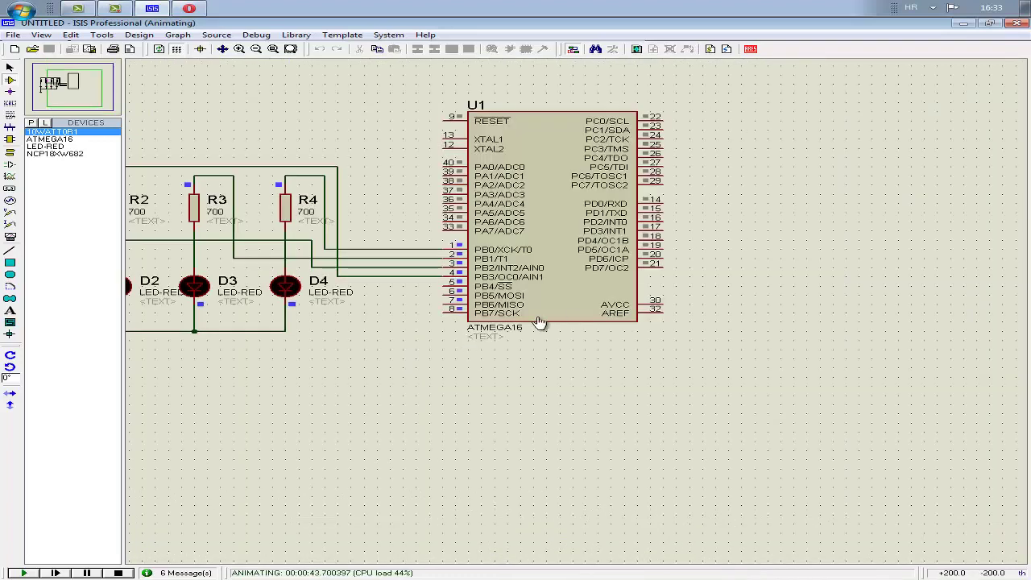